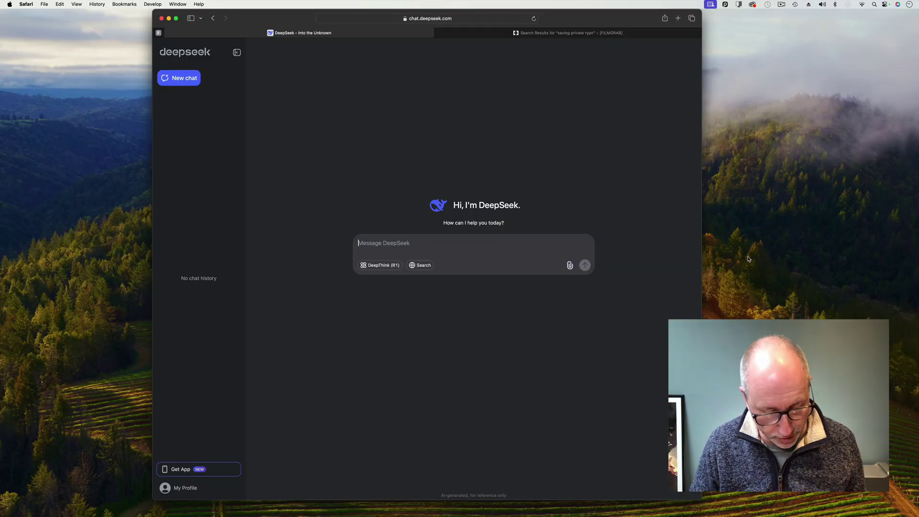
# Ask whether a .cube colour-grading LUT can be built, and request a REC. 709 LUT with Saving Private Ryan's muted colours and bleach bypass effect.
pyautogui.write('Hello can you build me a LUT in the .cube format for colour grading?  Is that something you can do?')
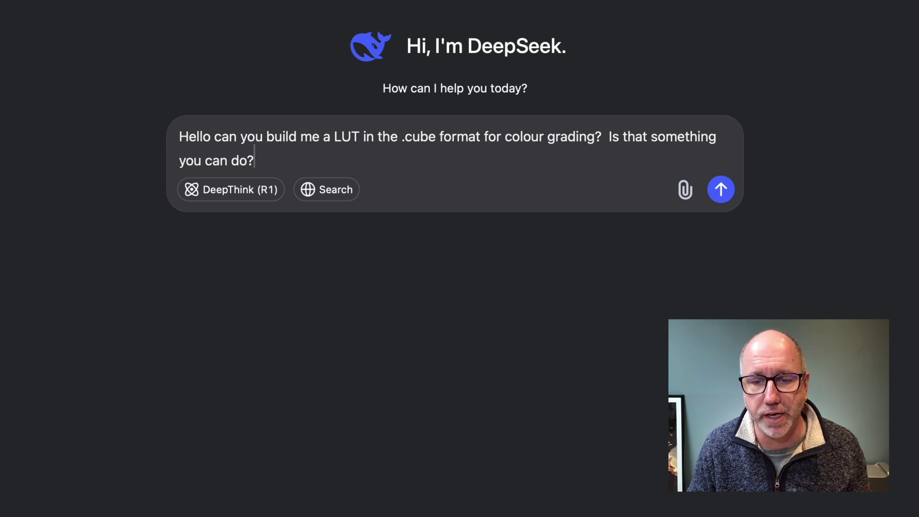
pyautogui.click(718, 193)
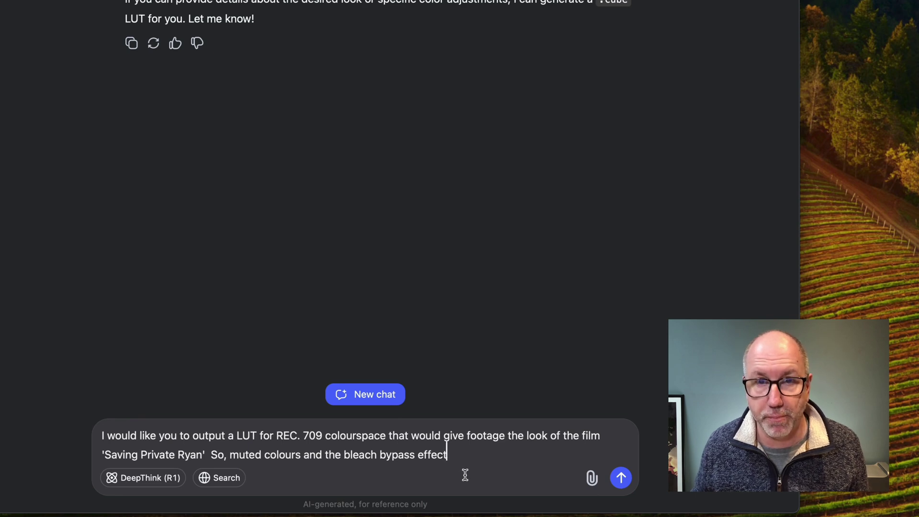
pyautogui.click(620, 479)
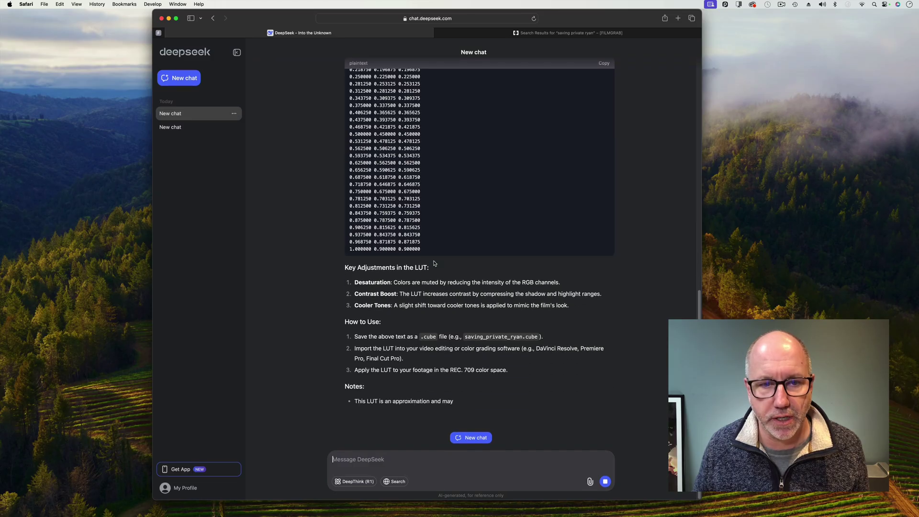
# Copy the complete generated LUT code block from the chat and paste it into a blank plain-text document in TextEdit.
pyautogui.scroll(4, 438, 252)
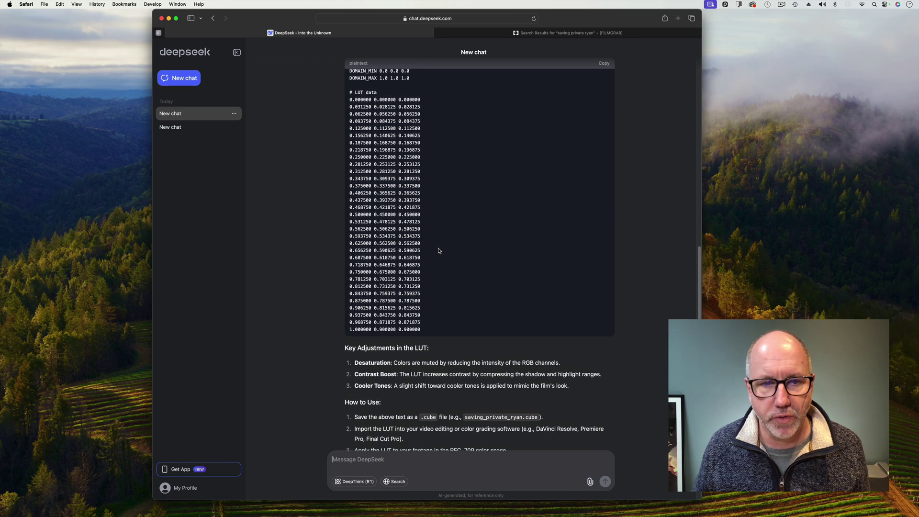
pyautogui.scroll(3, 438, 251)
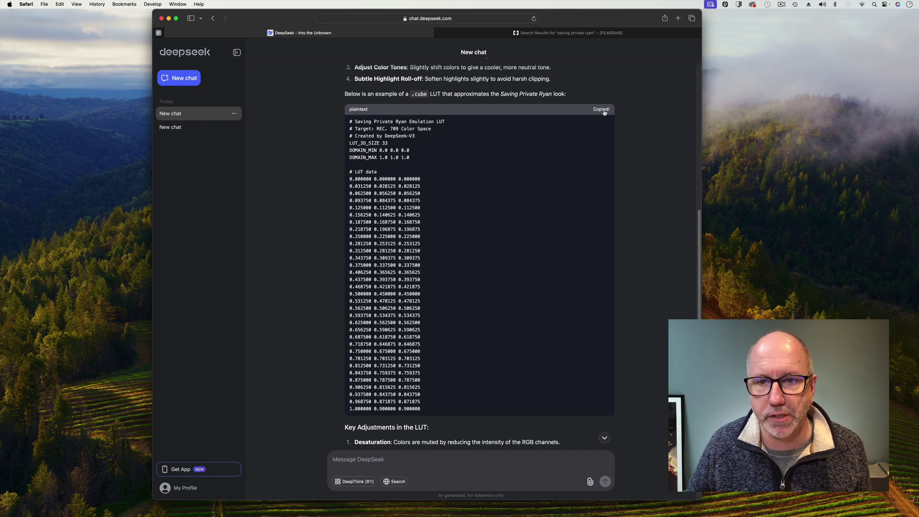
pyautogui.click(674, 511)
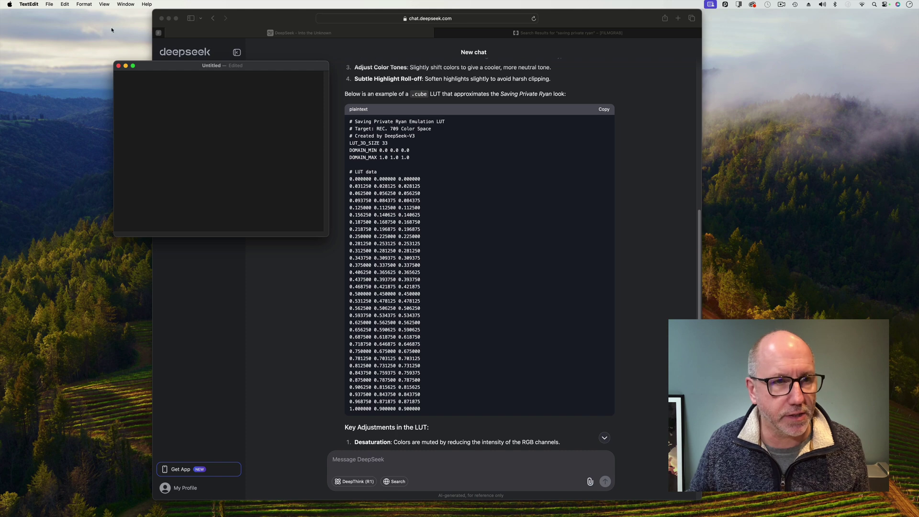
pyautogui.click(88, 4)
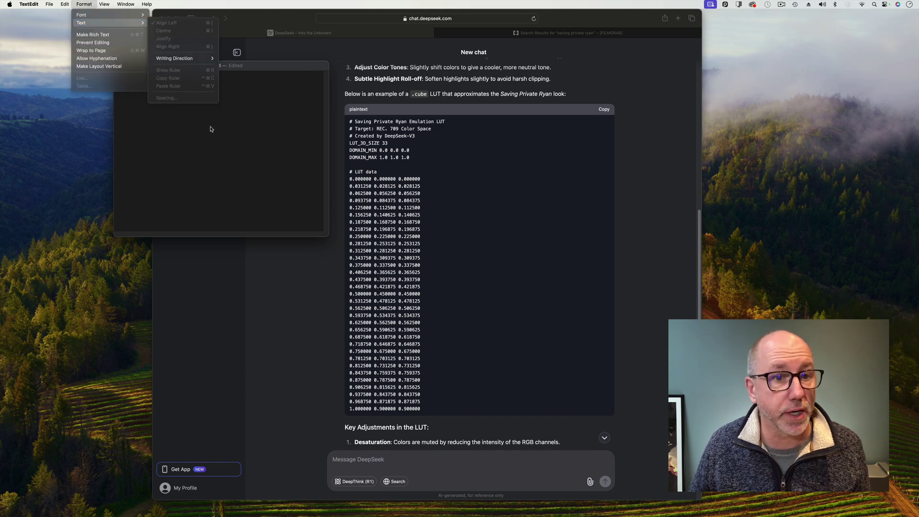
pyautogui.click(187, 136)
pyautogui.write('# Saving Private Ryan Emulation LUT # Target: REC. 709 Color Space # Created by DeepSeek-V3 LUT_3D_SIZE 33 DOMAIN_MIN 0.0 0.0 0.0 DOMAIN_MAX 1.0 1.0 1.0  # LUT data 0.000000 0.000000 0.000000 0.031250 0.028125 0.028125 0.062500 0.056250 0.056250 0.093750 0.084375 0.084375 0.125000 0.112500 0.112500 0.156250 0.140625 0.140625 0.187500 0.168750 0.168750 0.218750 0.196875 0.196875 0.250000 0.225000 0.225000 0.281250 0.253125 0.253125 0.312500 0.281250 0.281250 0.343750 0.309375 0.309375 0.375000 0.337500 0.337500 0.406250 0.365625 0.365625 0.437500 0.393750 0.393750 0.468750 0.421875 0.421875 0.500000 0.450000 0.450000 0.531250 0.478125 0.478125 0.562500 0.506250 0.506250 0.593750 0.534375 0.534375 0.625000 0.562500 0.562500 0.656250 0.590625 0.590625 0.687500 0.618750 0.618750 0.718750 0.646875 0.646875 0.750000 0.675000 0.675000 0.781250 0.703125 0.703125 0.812500 0.731250 0.731250 0.843750 0.759375 0.759375 0.875000 0.787500 0.787500 0.906250 0.815625 0.815625 0.937500 0.843750 0.843750 0.968750 0.871875 0.871875 1.000000 0.900000 0.900000')
pyautogui.scroll(5, 189, 137)
pyautogui.moveTo(193, 68); pyautogui.dragTo(193, 71)
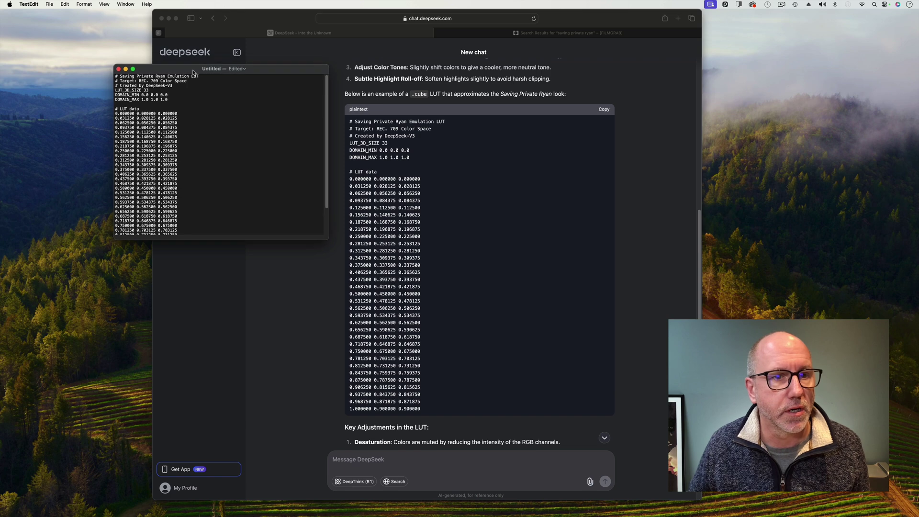
# Save the text document as SPR_GRADE_1.cube in the AA_12 folder, using the .cube extension.
pyautogui.click(37, 3)
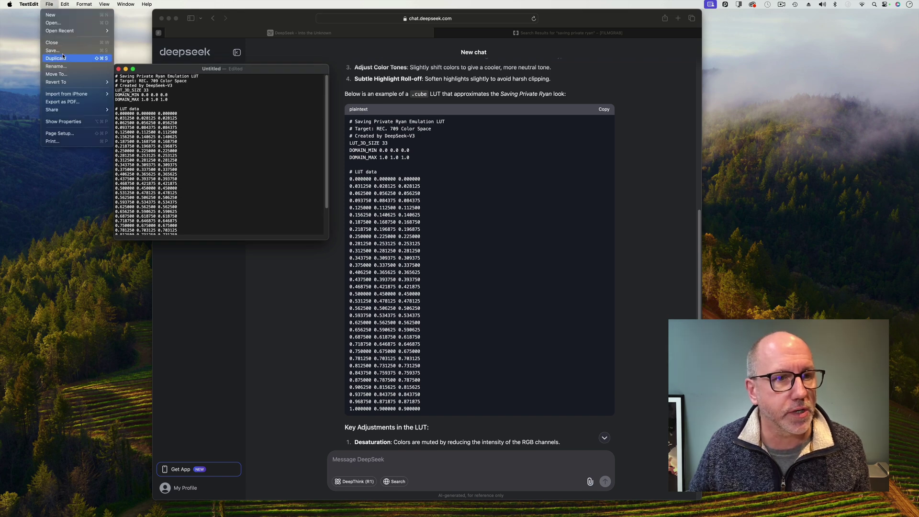
pyautogui.press('Escape')
pyautogui.press('super+s')
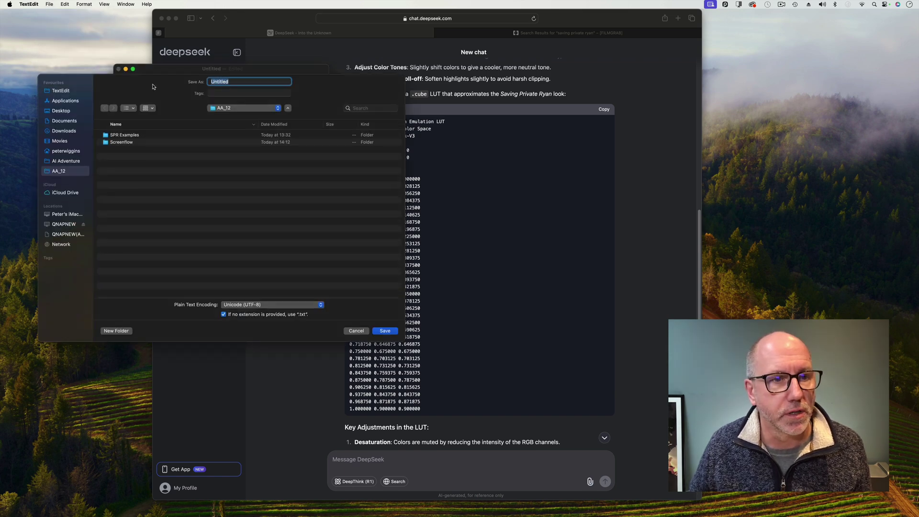
pyautogui.moveTo(160, 80); pyautogui.dragTo(311, 101)
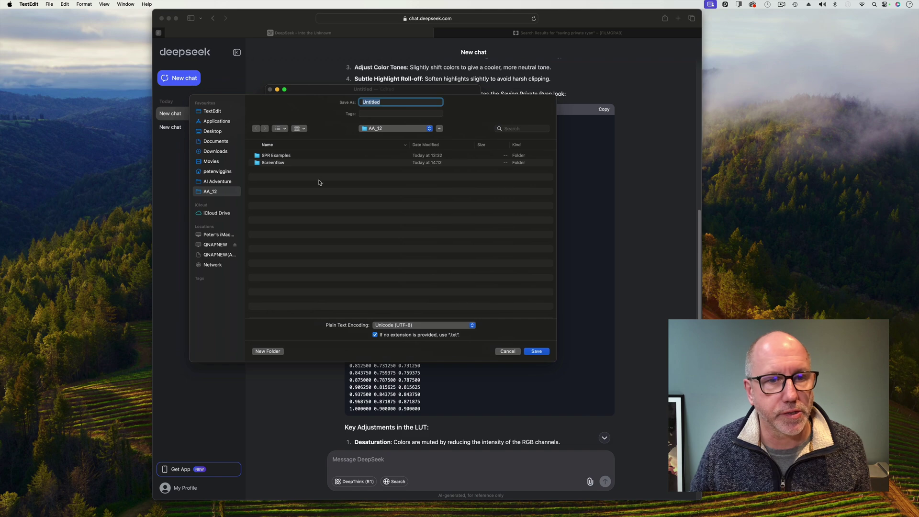
pyautogui.write('SPR_GRADE_1.cube')
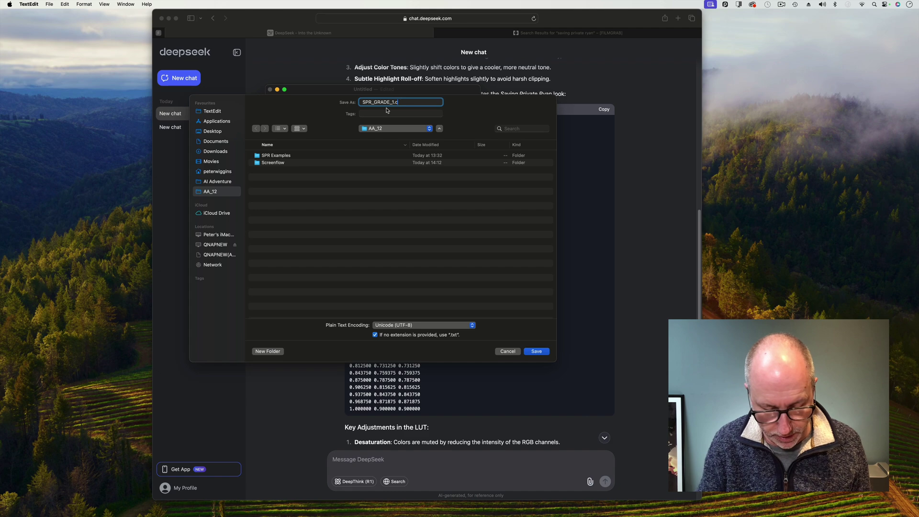
pyautogui.click(537, 352)
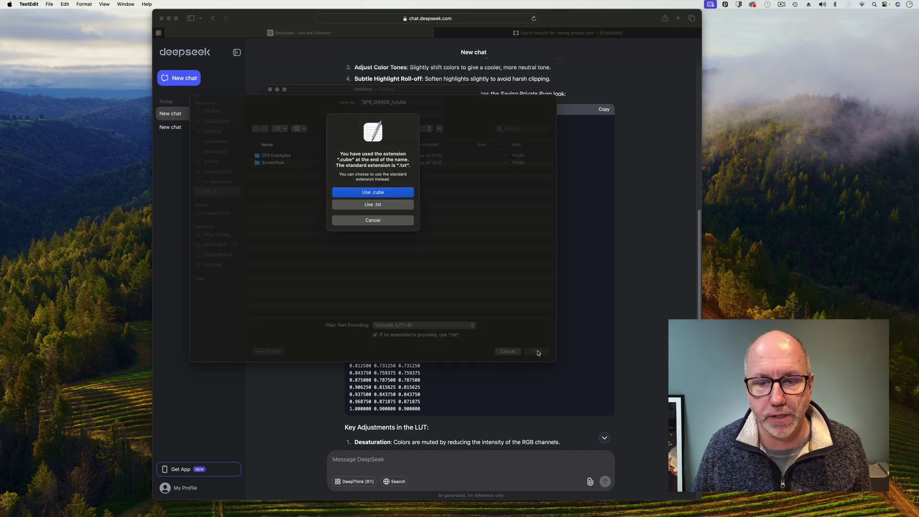
pyautogui.click(388, 192)
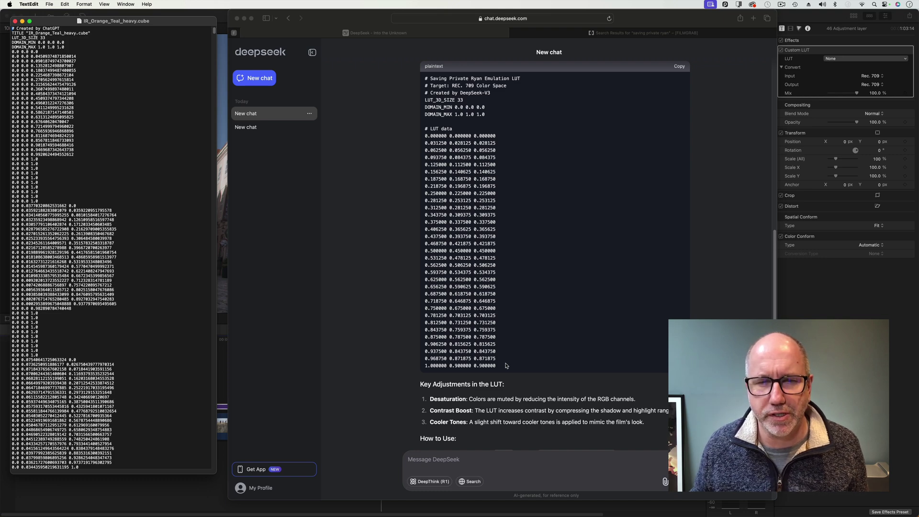
# Compare the length of the generated LUT data with the IR_Orange_Teal_heavy.cube file, and close that file.
pyautogui.scroll(-2, 507, 363)
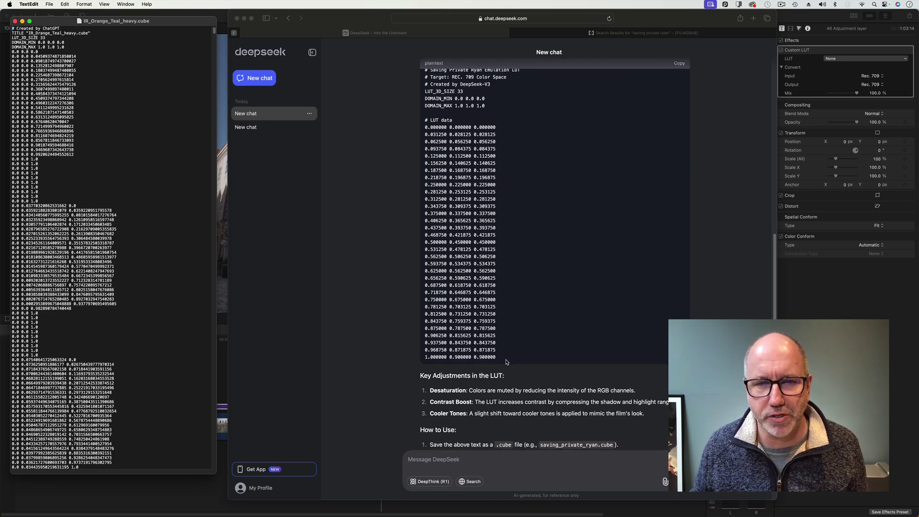
pyautogui.scroll(2, 507, 362)
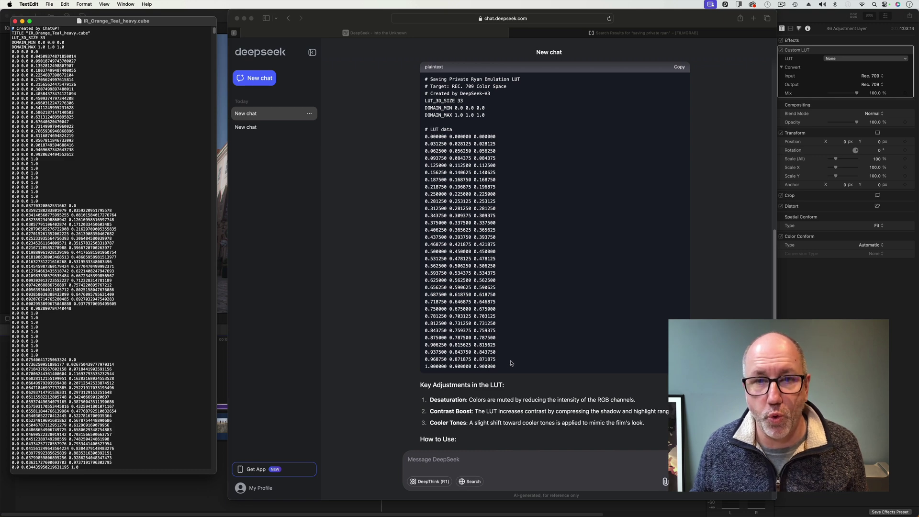
pyautogui.moveTo(174, 22); pyautogui.dragTo(180, 22)
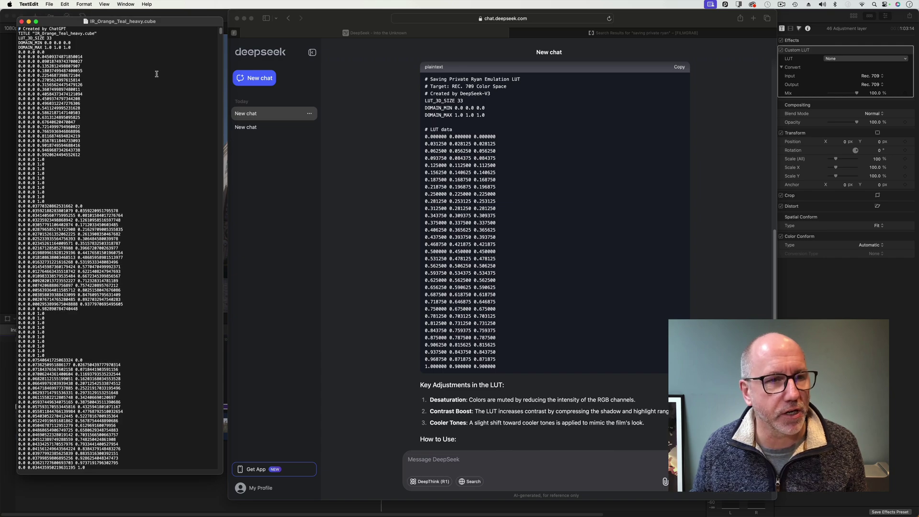
pyautogui.scroll(-20, 156, 73)
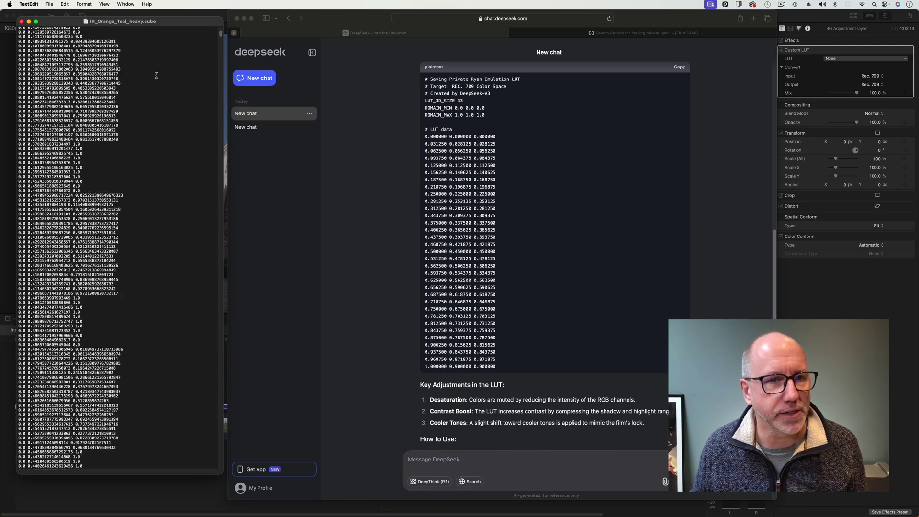
pyautogui.moveTo(223, 34); pyautogui.dragTo(221, 186)
pyautogui.scroll(-20, 200, 176)
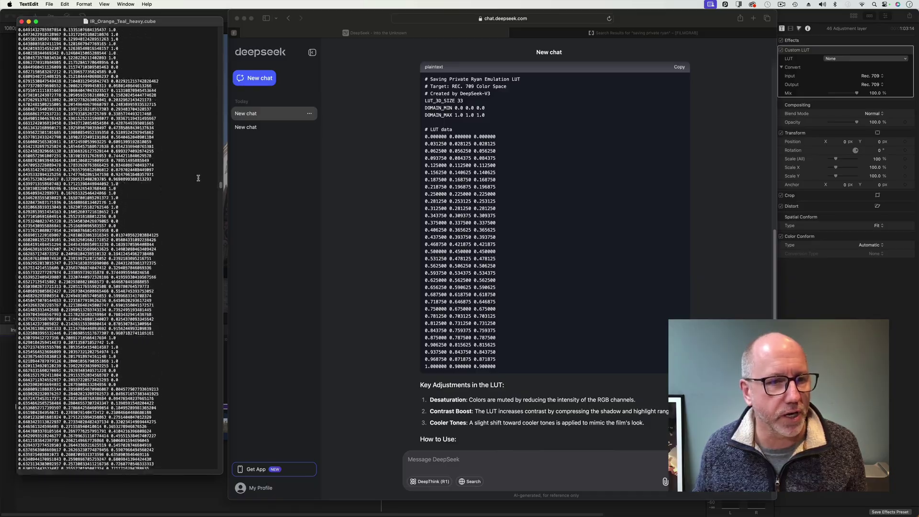
pyautogui.scroll(-20, 198, 177)
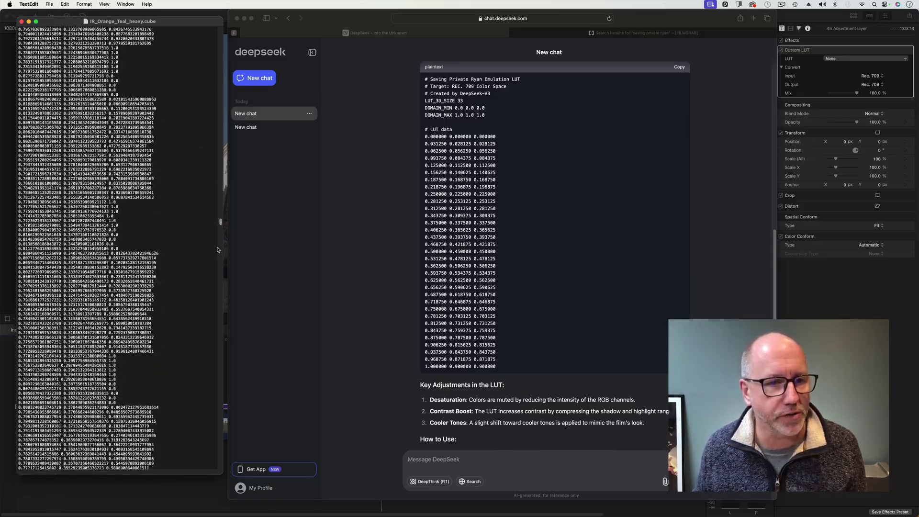
pyautogui.moveTo(221, 319); pyautogui.dragTo(214, 25)
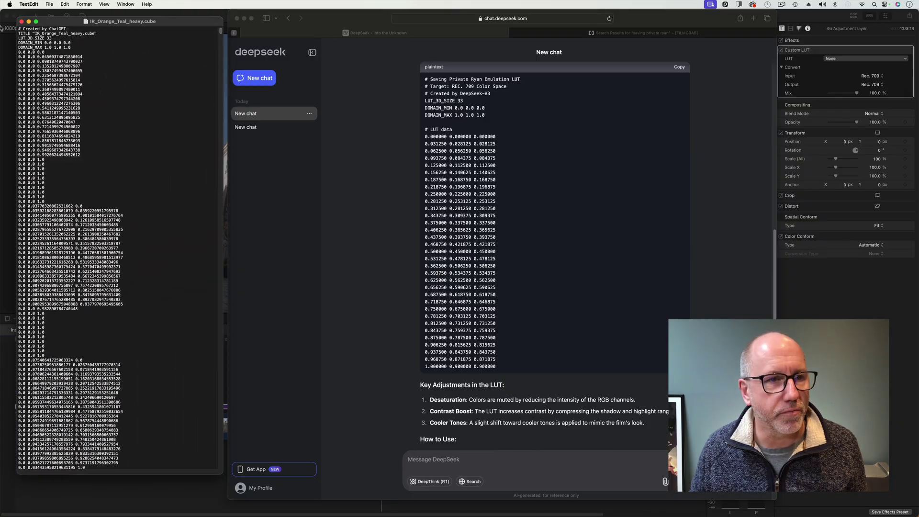
pyautogui.click(21, 22)
# Send the chat message "Ok, that didn't look like an entire LUT, please output the unabridged version".
pyautogui.click(429, 468)
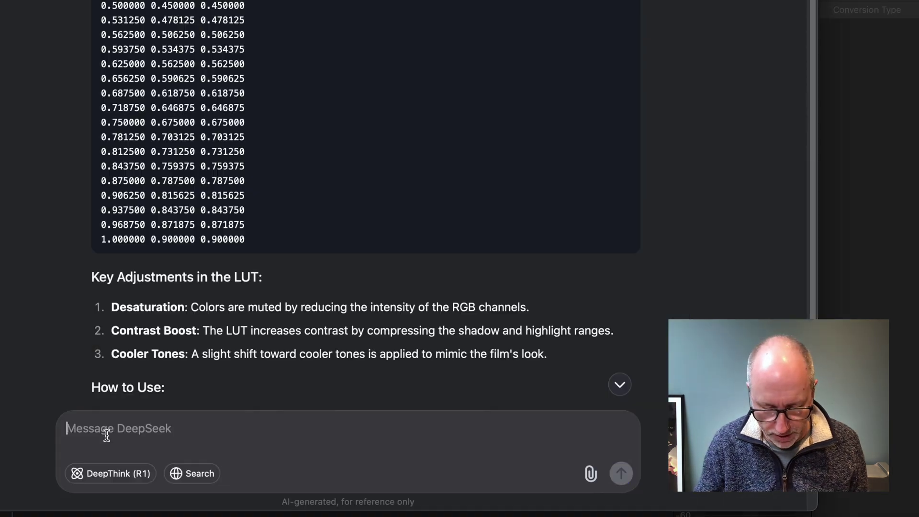
pyautogui.write('Ok')
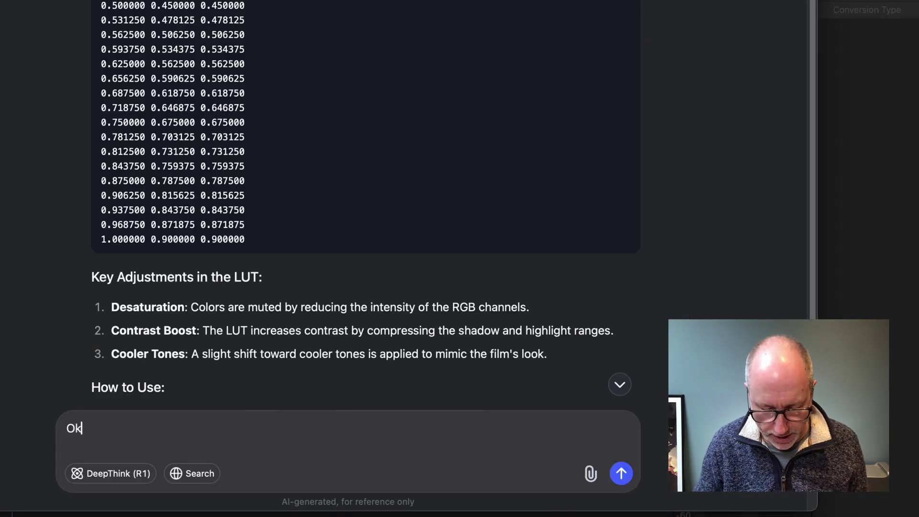
pyautogui.write(', that did')
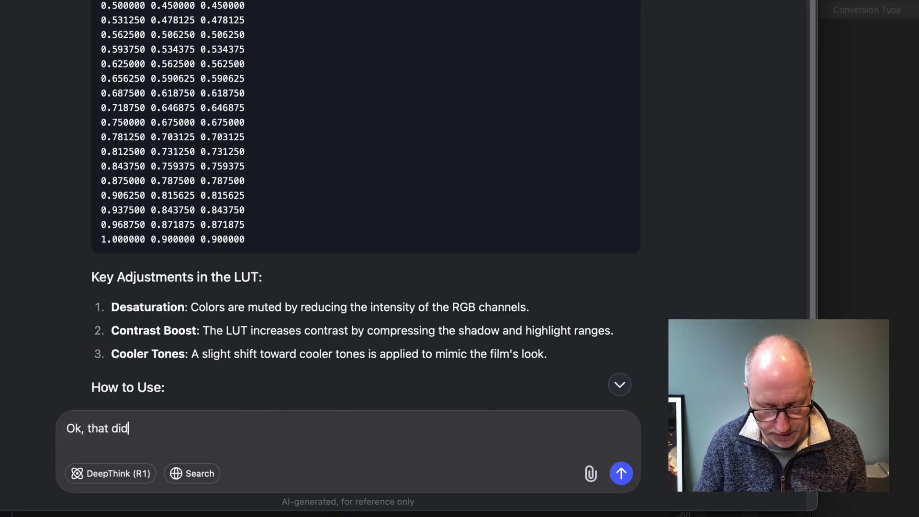
pyautogui.write("n't look like an entire L")
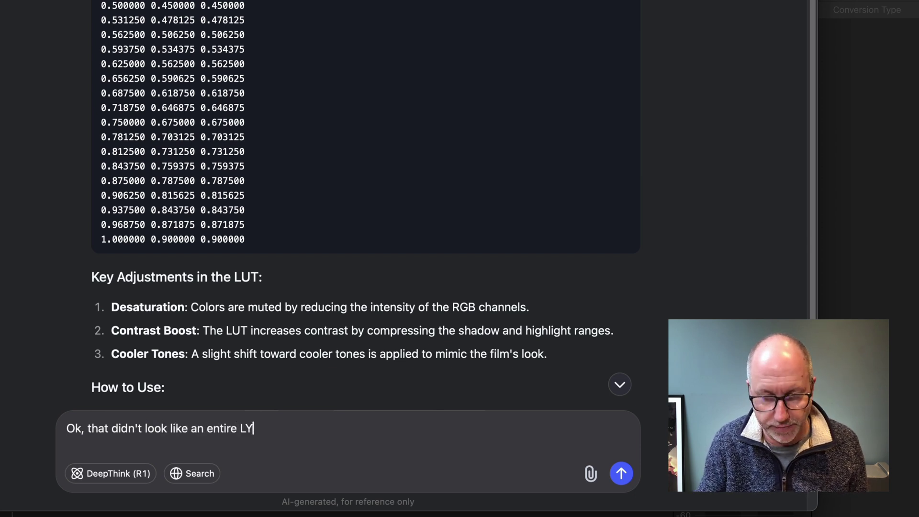
pyautogui.write('UT, please output the ')
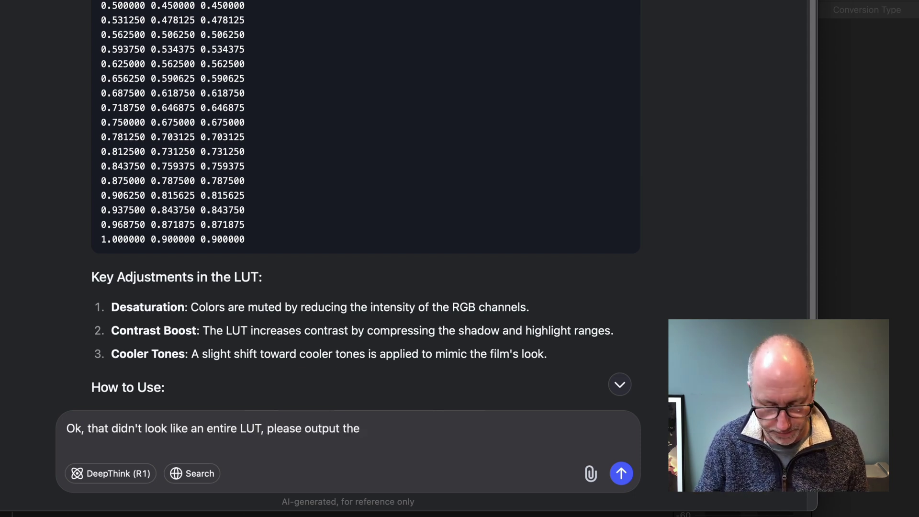
pyautogui.write('unaa')
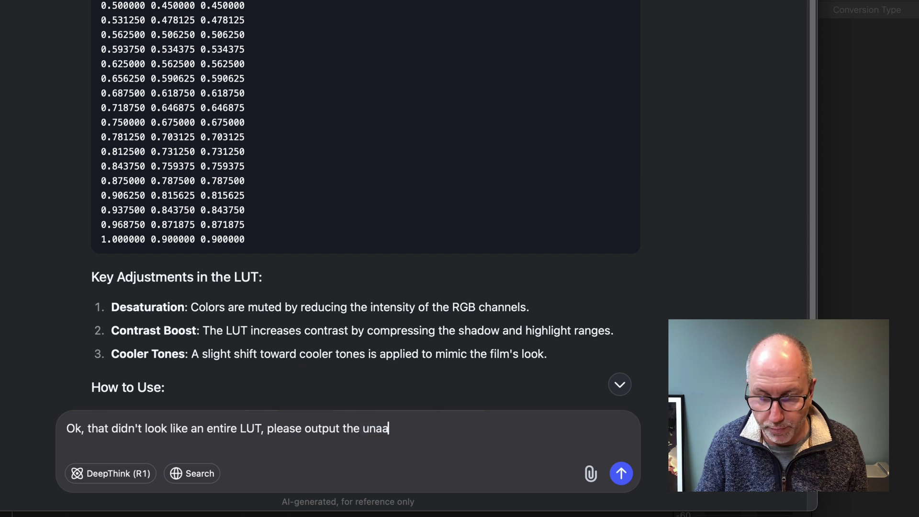
pyautogui.press('BackSpace')
pyautogui.write('bridged ver')
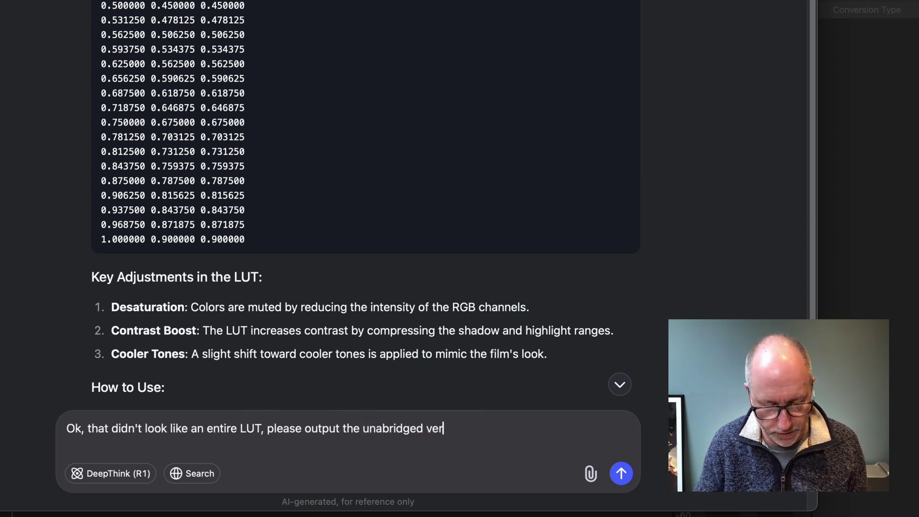
pyautogui.write('sion')
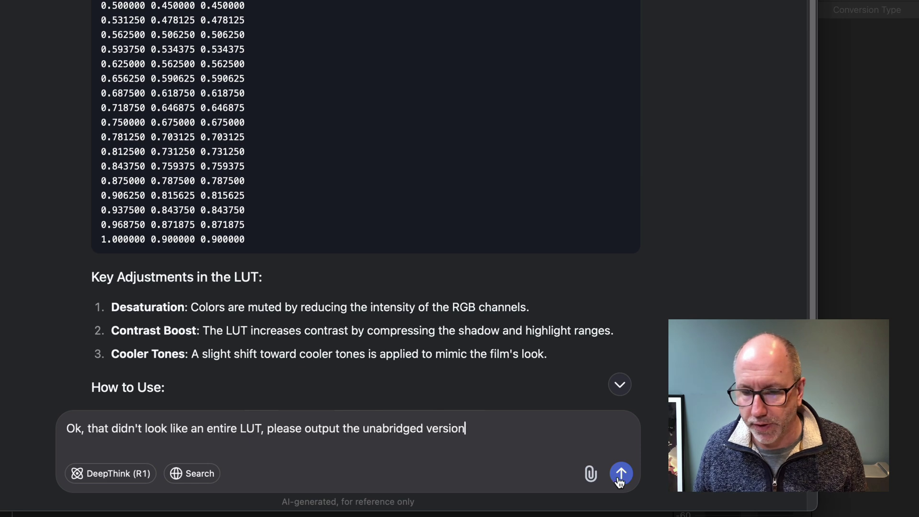
pyautogui.click(620, 480)
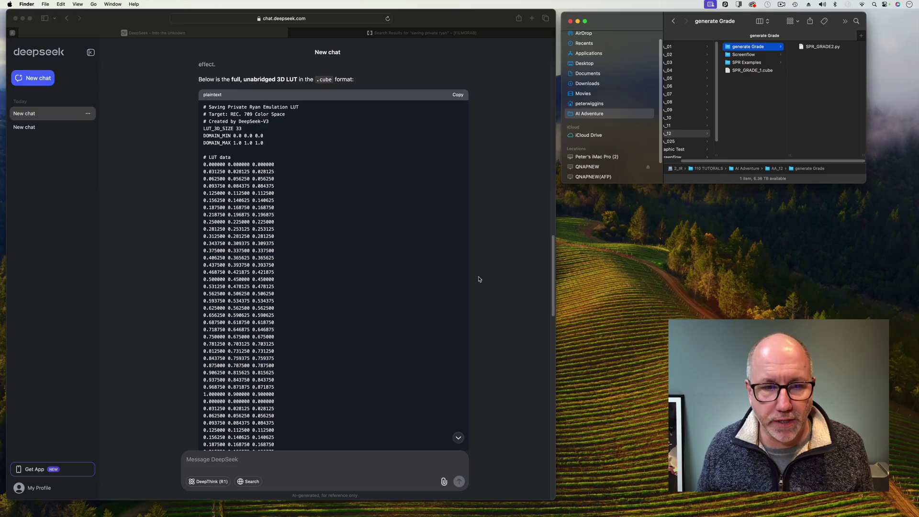
# Read DeepSeek's unabridged LUT reply and its follow-up reply down to the Python script for generating the full LUT.
pyautogui.scroll(-6, 479, 279)
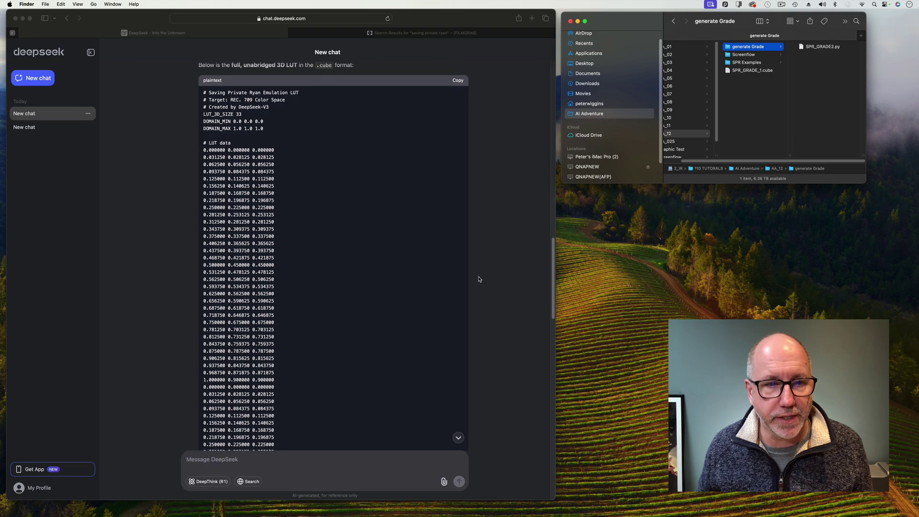
pyautogui.scroll(-5, 479, 279)
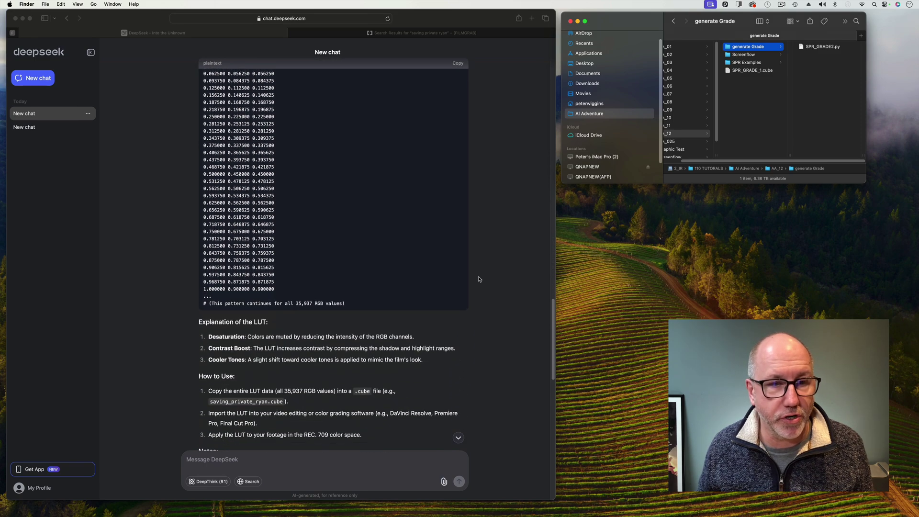
pyautogui.scroll(-1, 479, 279)
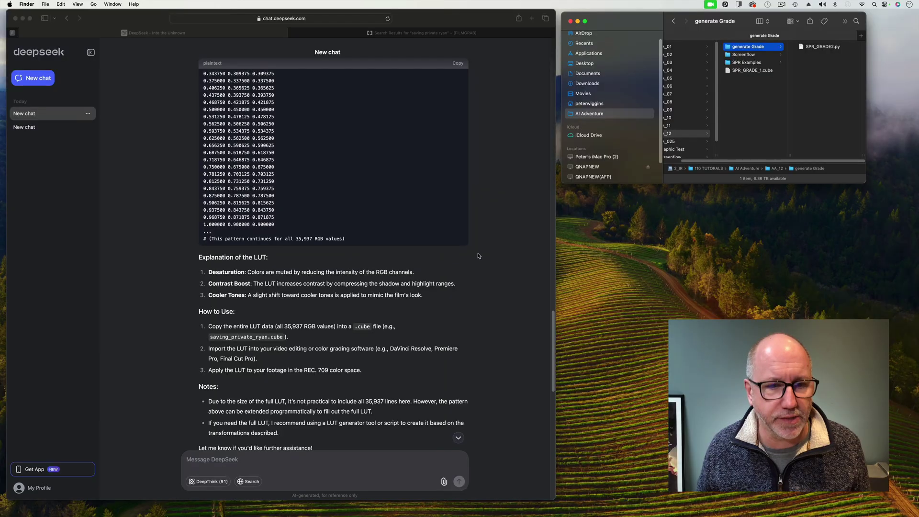
pyautogui.scroll(-2, 478, 256)
pyautogui.scroll(-2, 477, 256)
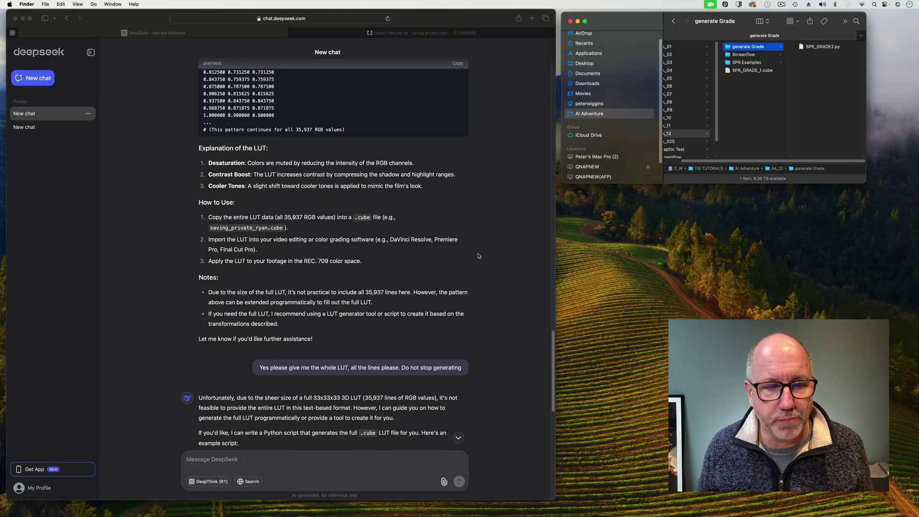
pyautogui.scroll(-1, 478, 256)
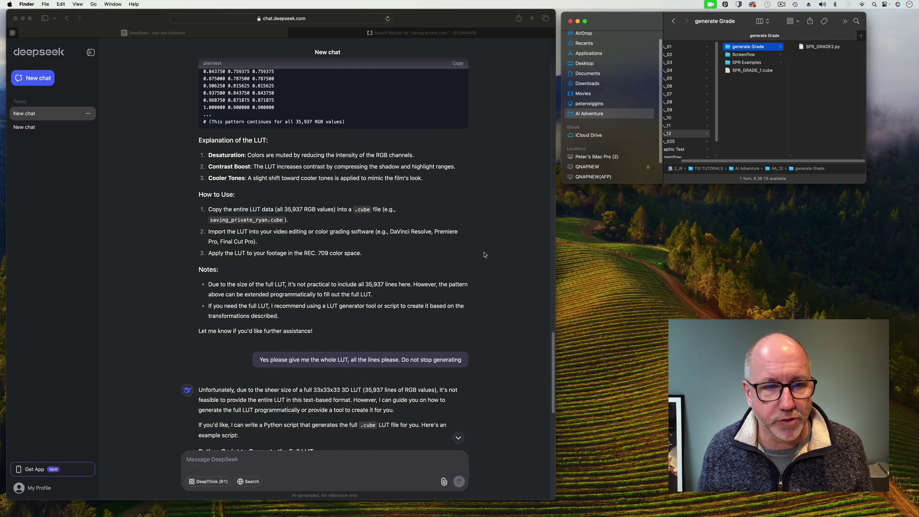
pyautogui.scroll(-2, 484, 255)
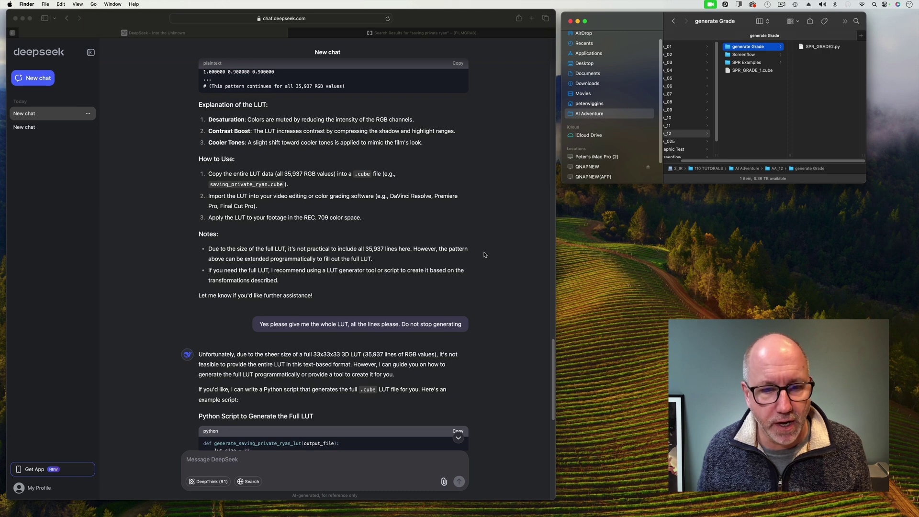
pyautogui.scroll(-15, 485, 254)
pyautogui.scroll(-3, 485, 255)
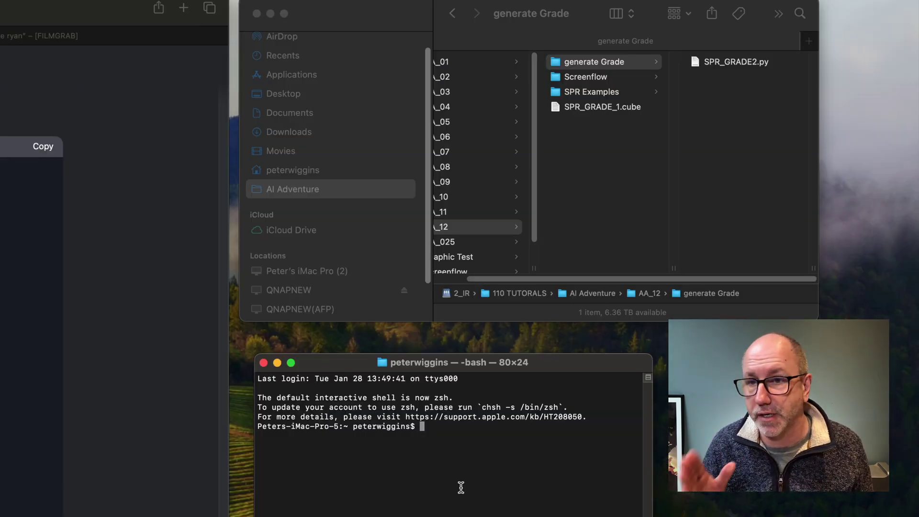
# In Terminal, change the working directory to the generate Grade folder inside AA_12 and list its contents.
pyautogui.write('cd')
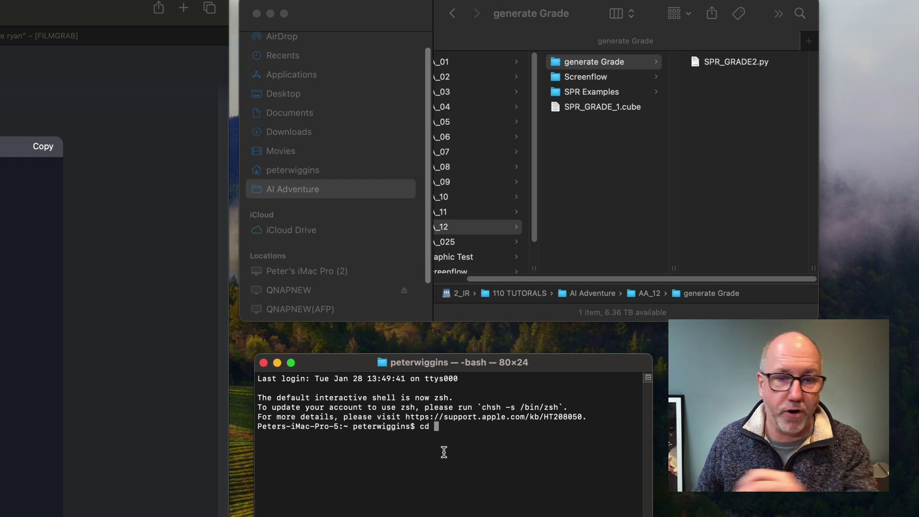
pyautogui.moveTo(557, 63); pyautogui.dragTo(447, 423)
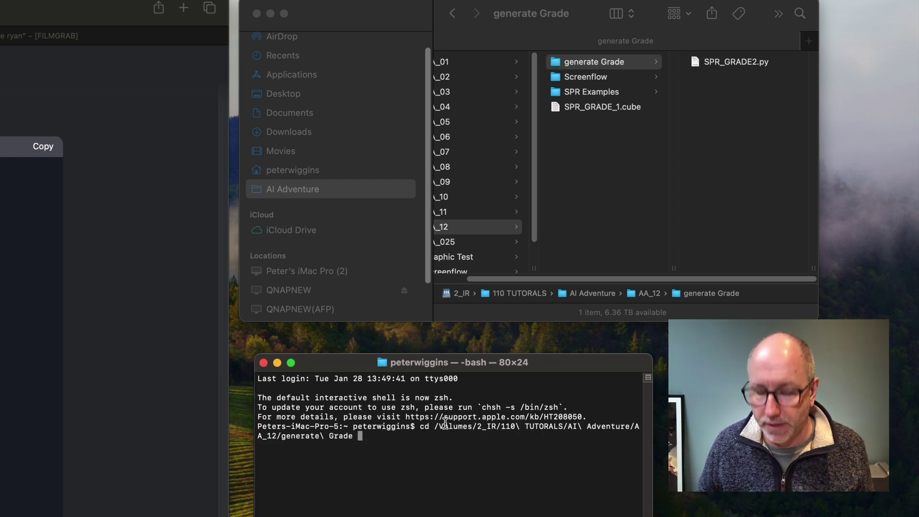
pyautogui.press('Return')
pyautogui.write('ls')
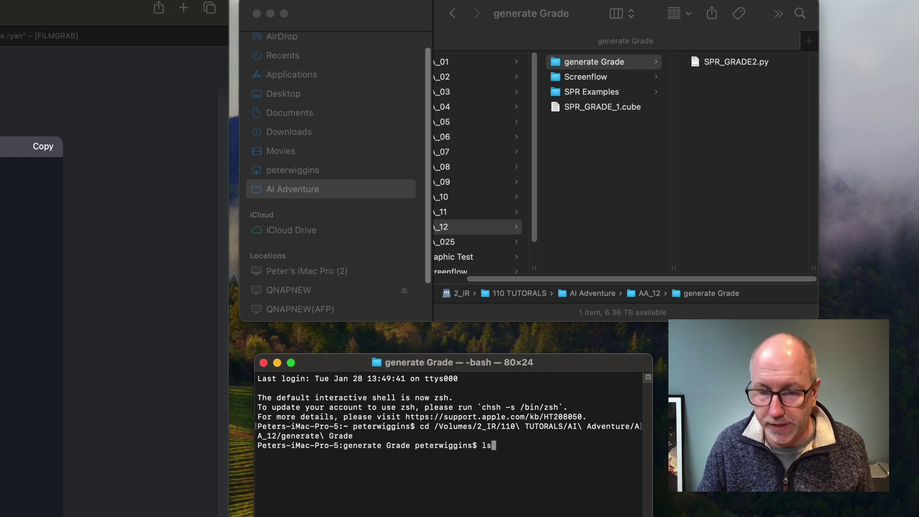
pyautogui.press('Return')
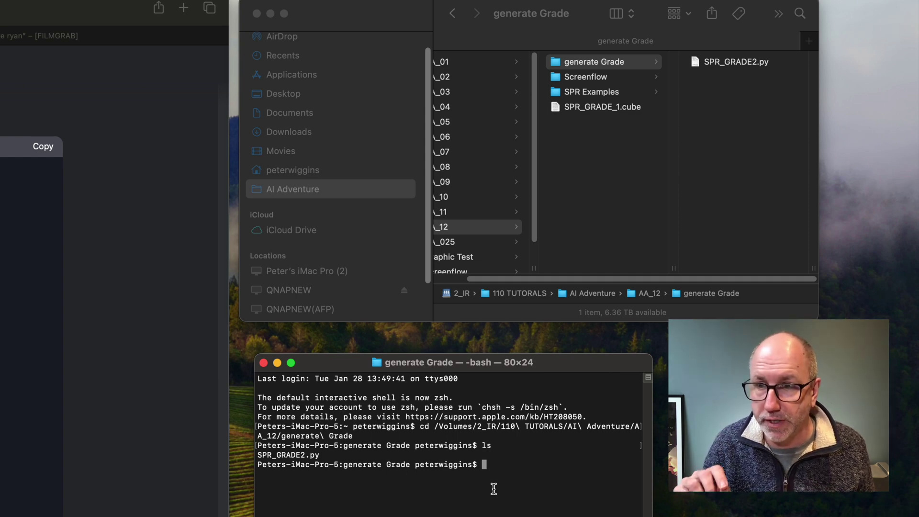
# Run the script SPR_GRADE2.py with python3 to generate the .cube file.
pyautogui.write('pyt')
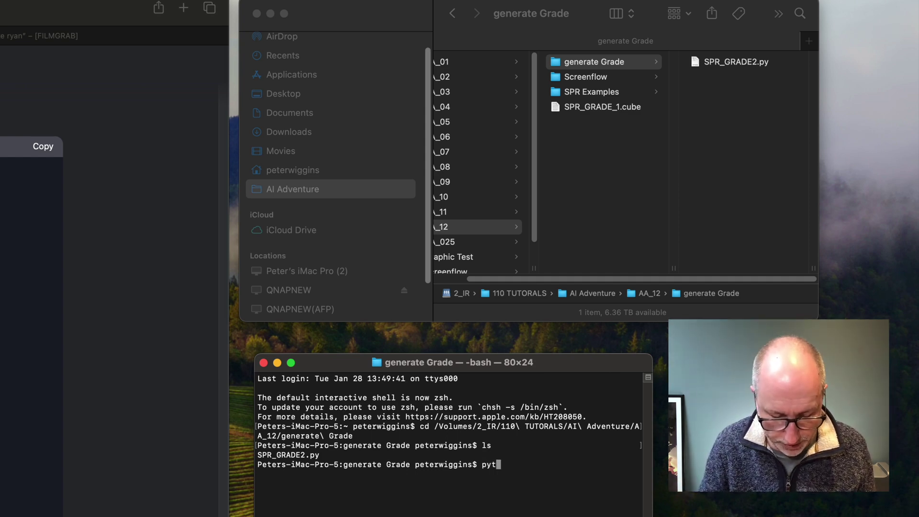
pyautogui.write('hon3 ')
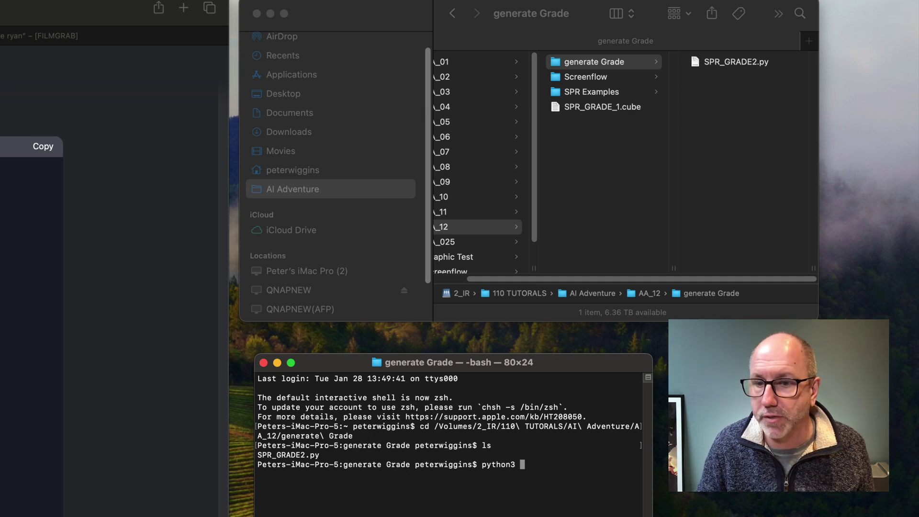
pyautogui.write('SP')
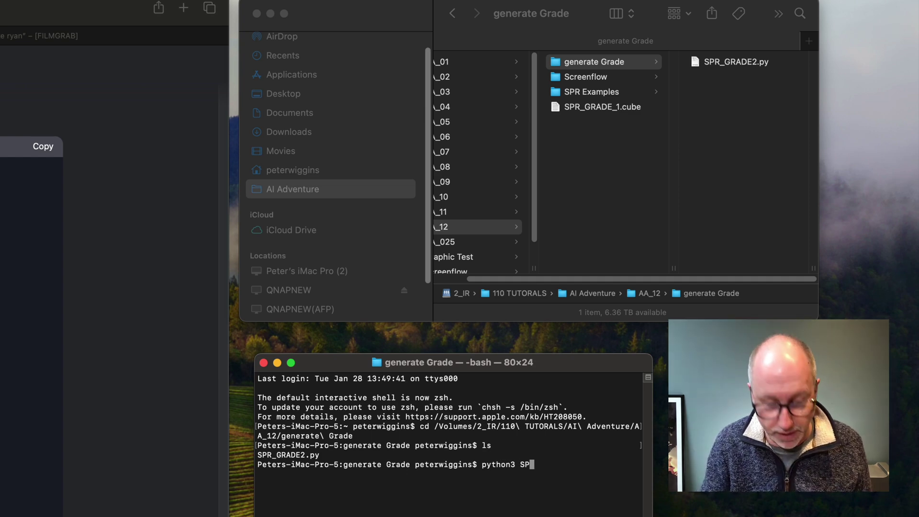
pyautogui.write('R_GRADE')
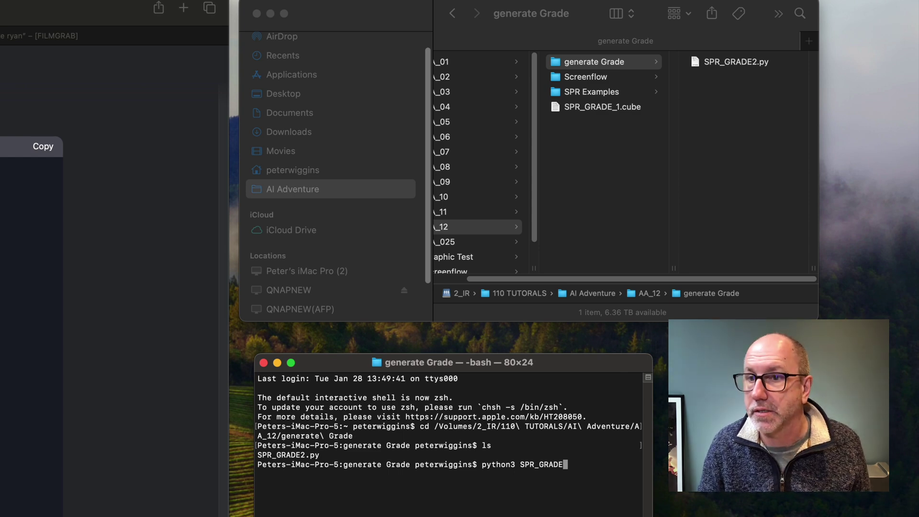
pyautogui.write('2.')
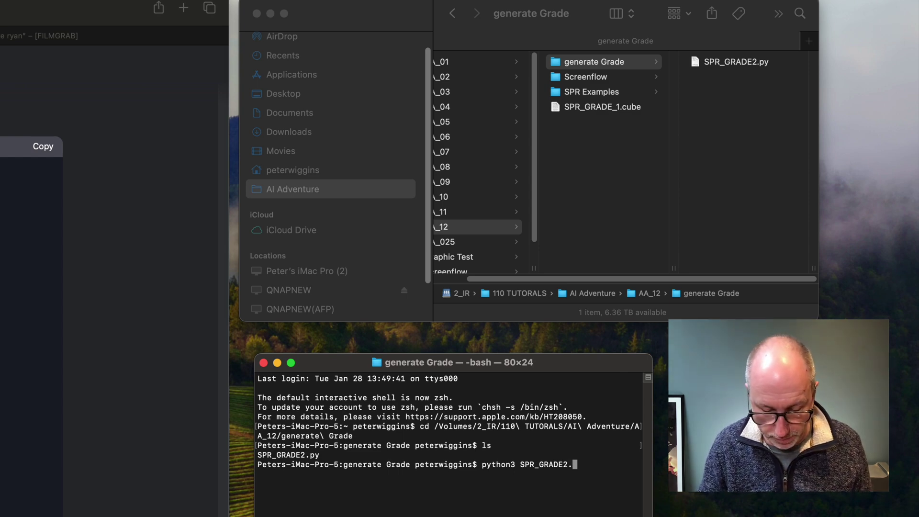
pyautogui.write('py')
pyautogui.press('Return')
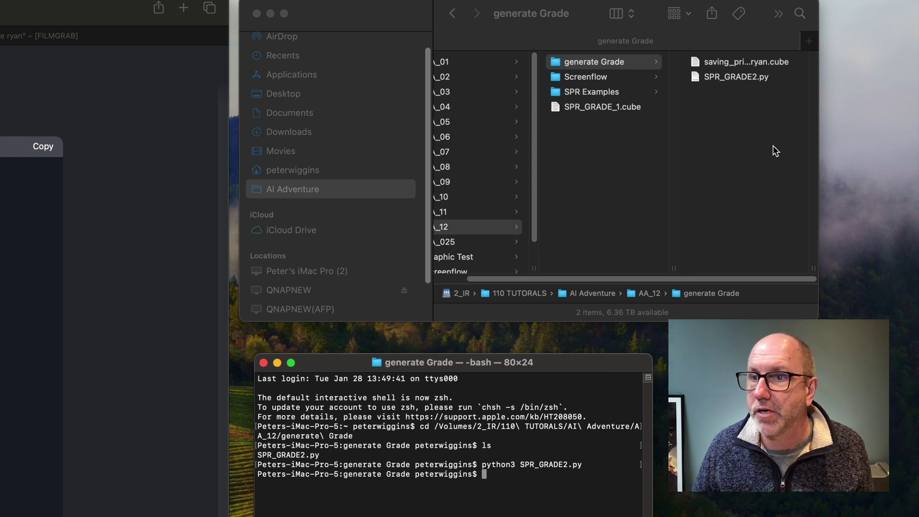
# Check the file details of saving_private_ryan.cube in the generate Grade folder, enlarging the Finder window to fit them.
pyautogui.click(709, 61)
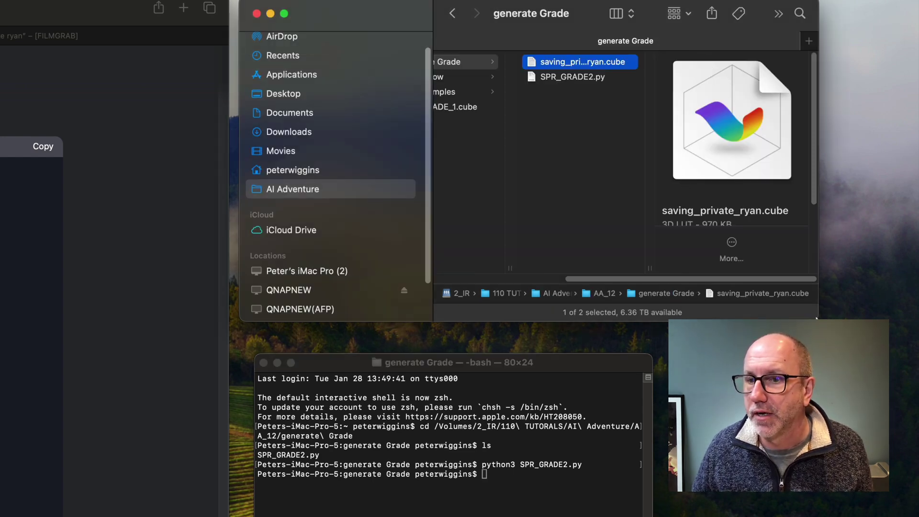
pyautogui.moveTo(814, 319); pyautogui.dragTo(855, 331)
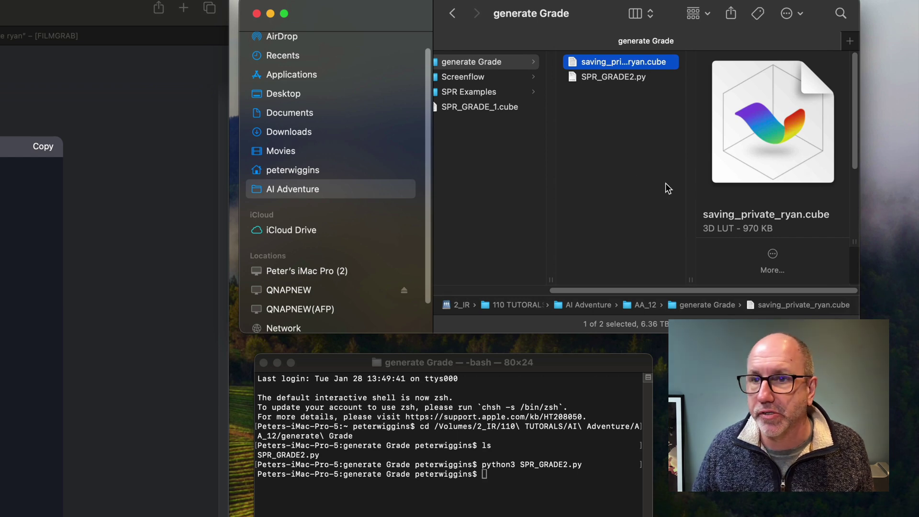
pyautogui.hscroll(-3, 617, 177)
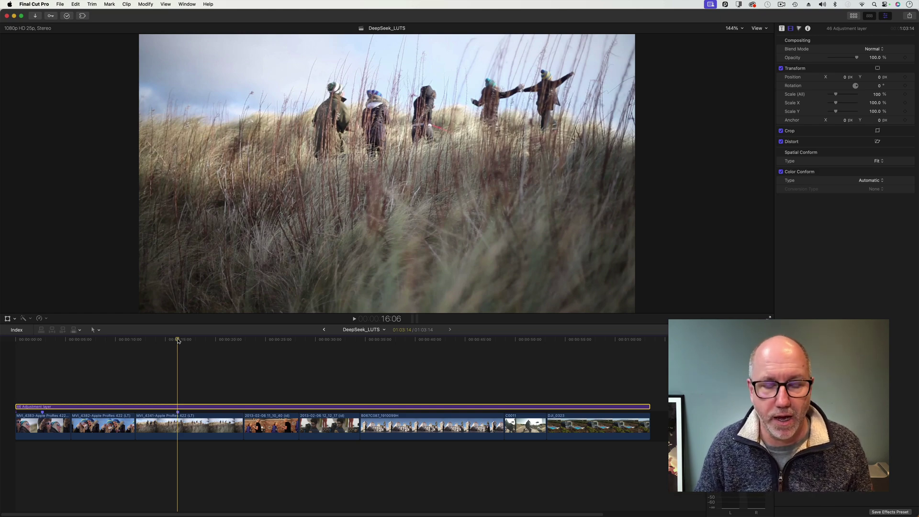
# In Final Cut Pro, apply the Custom LUT effect to the adjustment layer above the DeepSeek_LUTS clips.
pyautogui.moveTo(178, 340); pyautogui.dragTo(182, 387)
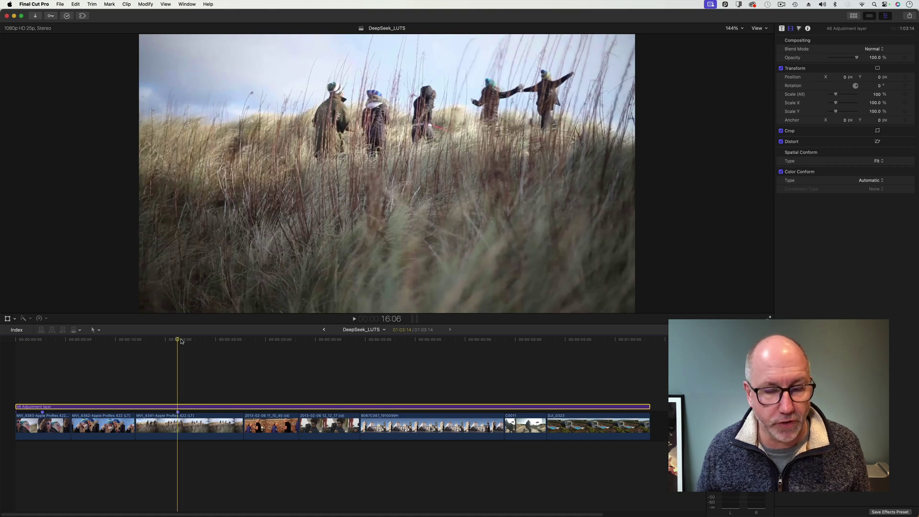
pyautogui.press('super+5')
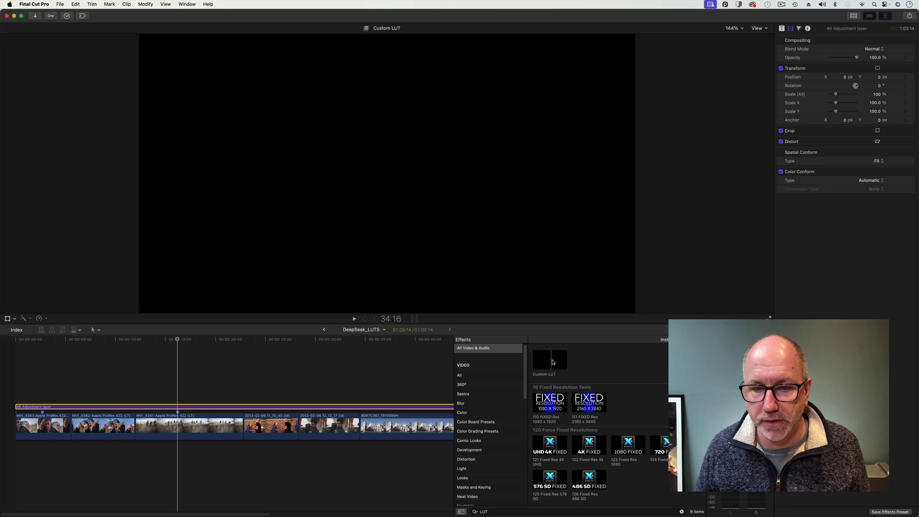
pyautogui.moveTo(552, 363); pyautogui.dragTo(248, 407)
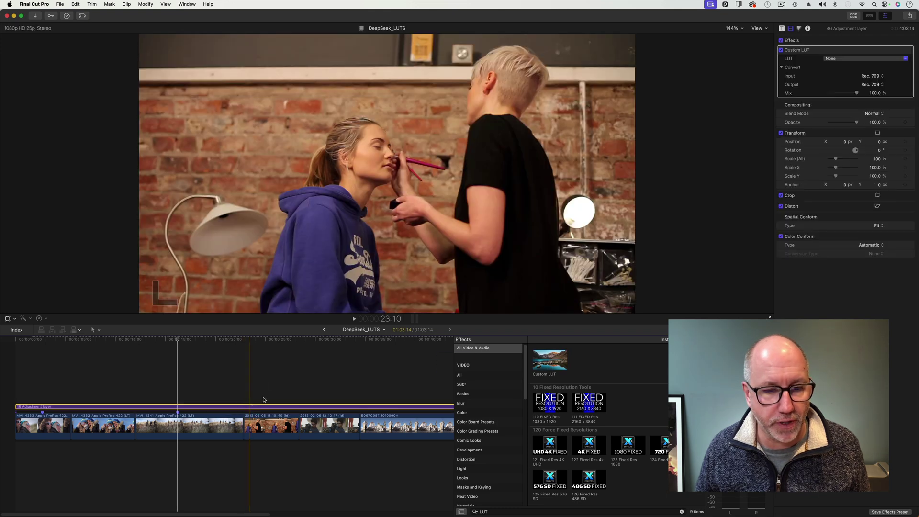
pyautogui.press('super+5')
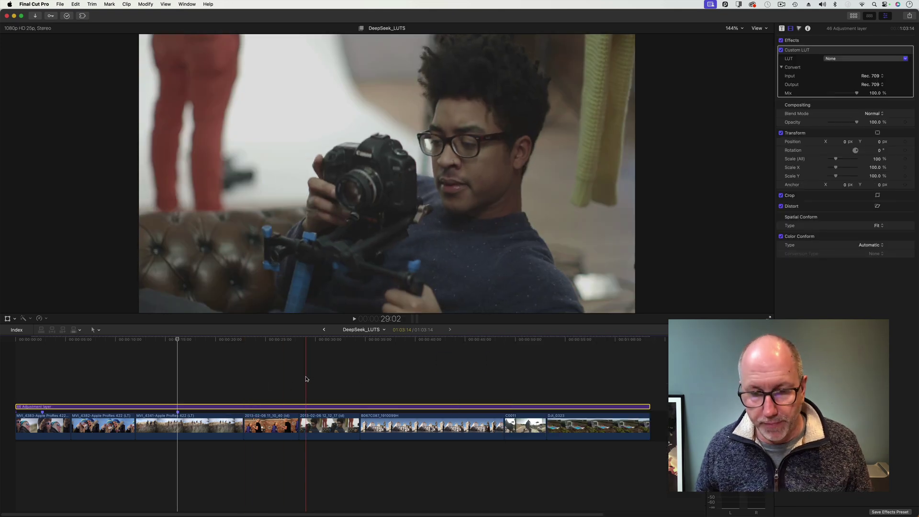
# Load saving_private_ryan.cube from the generate Grade folder into the Custom LUT effect, with Rec. 709 input and output color spaces.
pyautogui.click(188, 339)
pyautogui.click(839, 59)
pyautogui.click(601, 145)
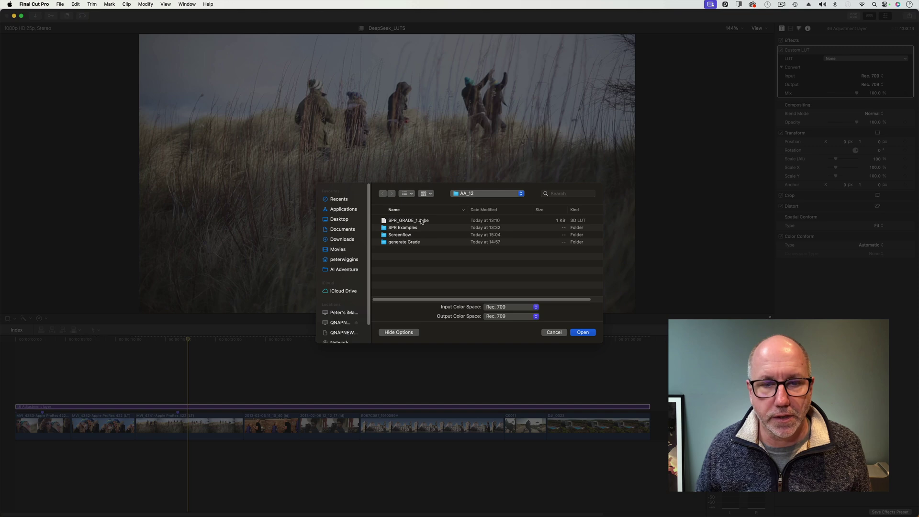
pyautogui.doubleClick(412, 243)
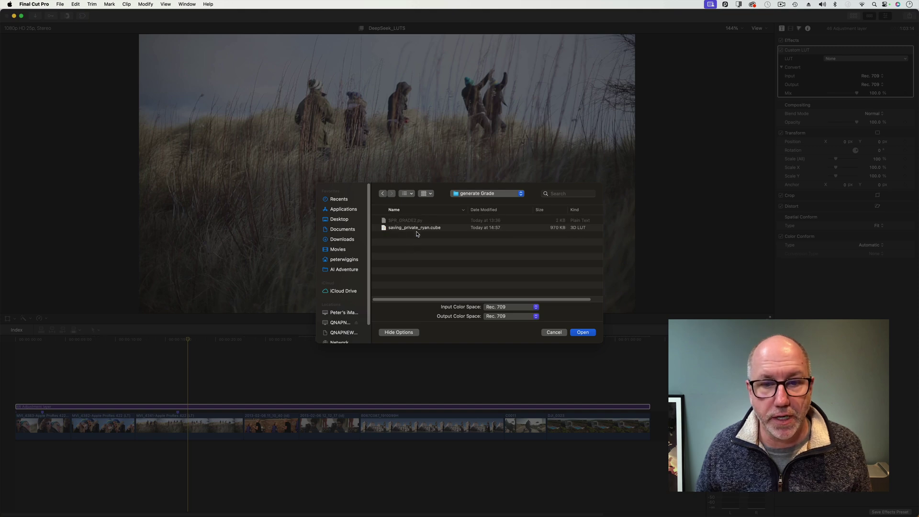
pyautogui.click(417, 228)
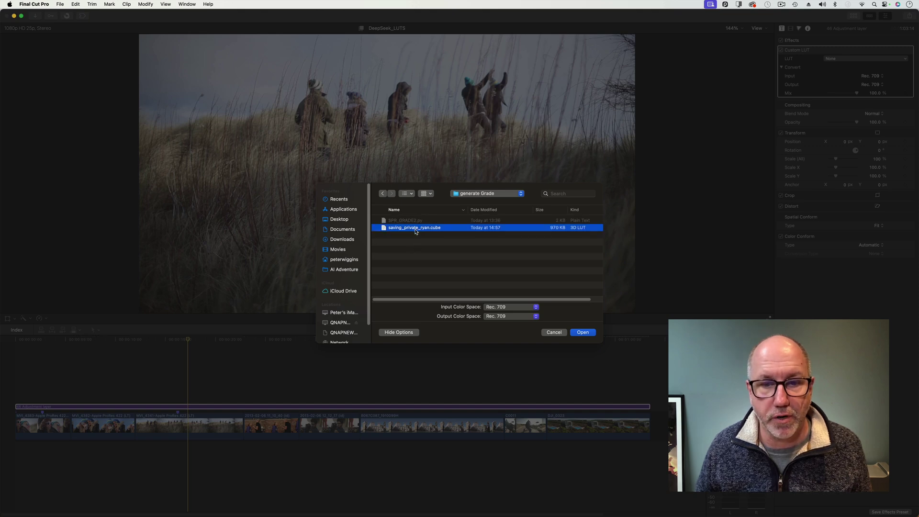
pyautogui.click(583, 332)
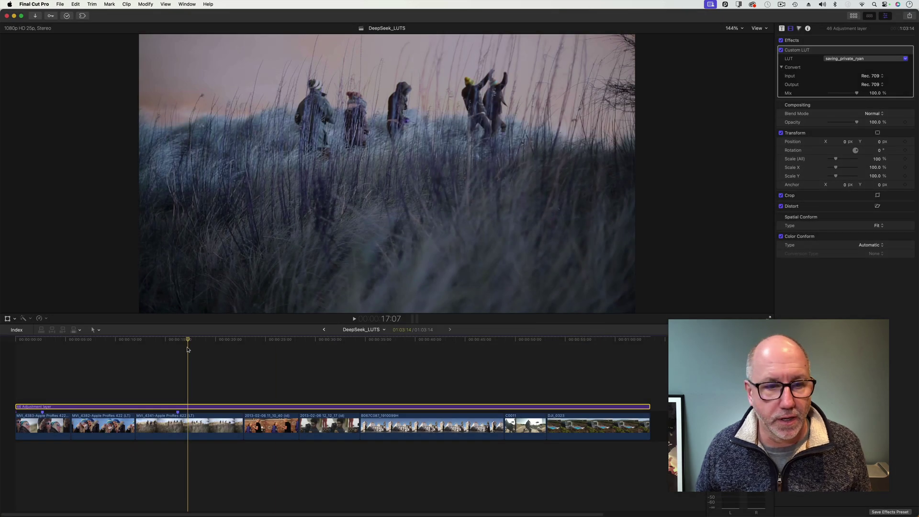
# Skim through the graded clips in the timeline to review the LUT's look on different shots.
pyautogui.moveTo(169, 340); pyautogui.dragTo(71, 350)
pyautogui.moveTo(82, 350); pyautogui.dragTo(134, 352)
pyautogui.moveTo(234, 355); pyautogui.dragTo(266, 356)
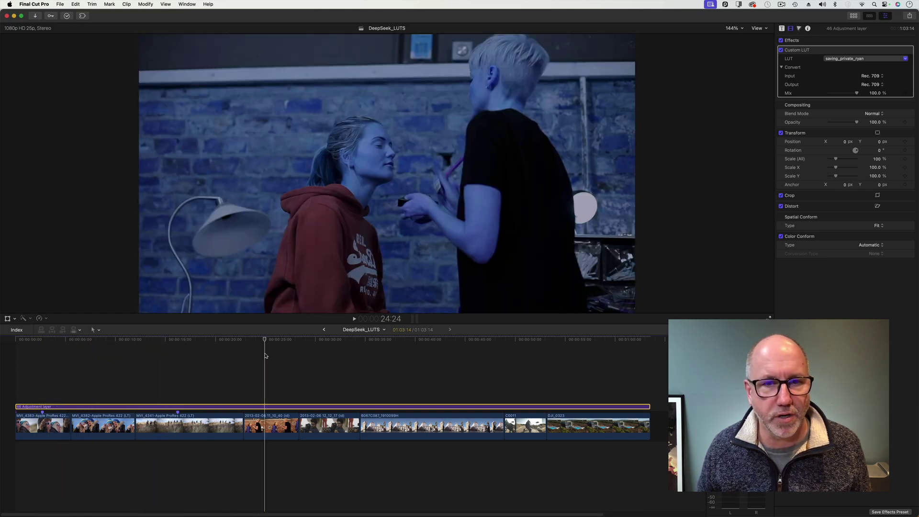
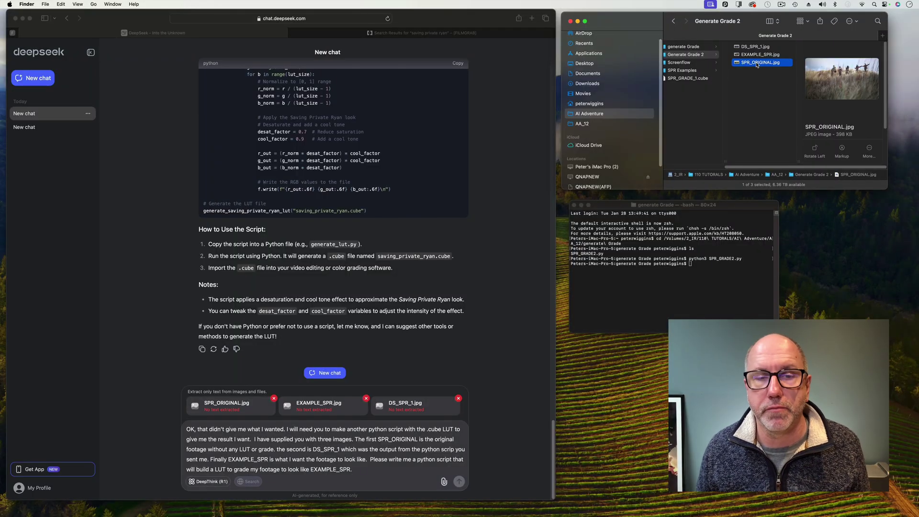
# Switch to Finder and preview the images SPR_ORIGINAL.jpg, DS_SPR_1.jpg and EXAMPLE_SPR.jpg in the Generate Grade 2 folder one after another.
pyautogui.press('space')
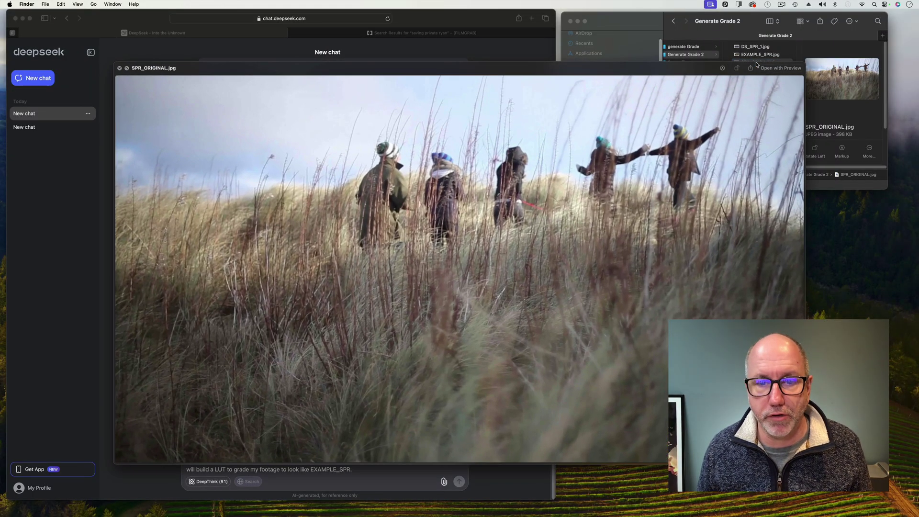
pyautogui.press('space')
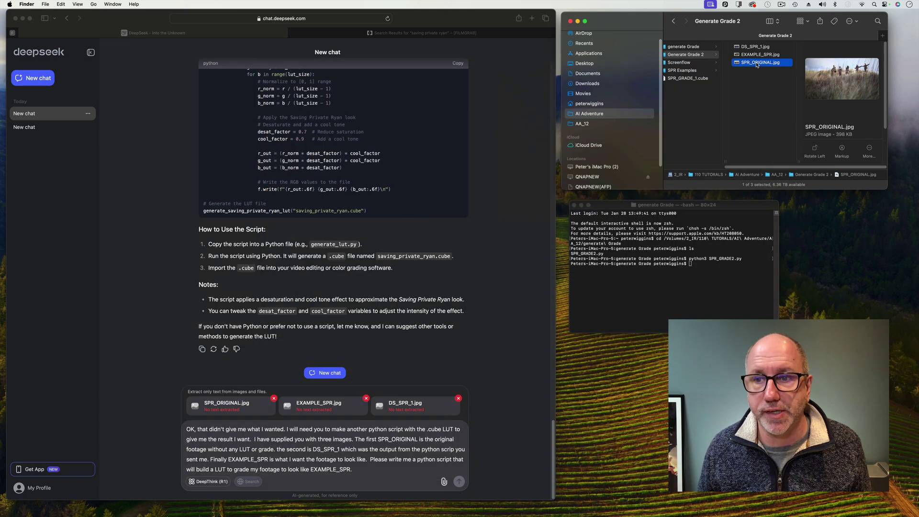
pyautogui.click(756, 48)
pyautogui.press('space')
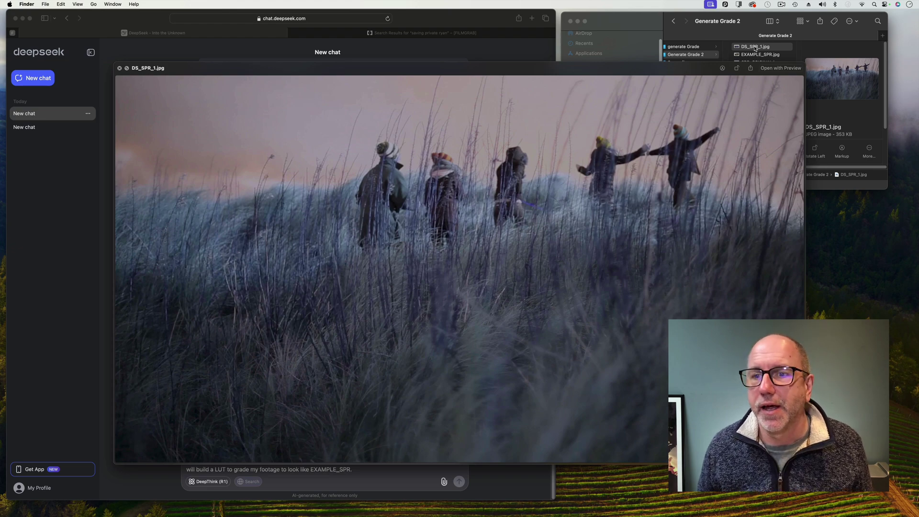
pyautogui.press('space')
pyautogui.click(753, 56)
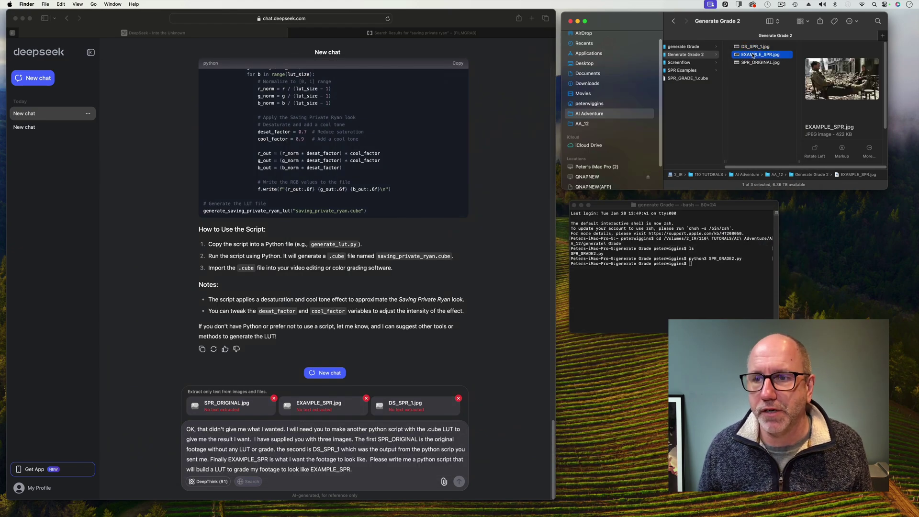
pyautogui.press('space')
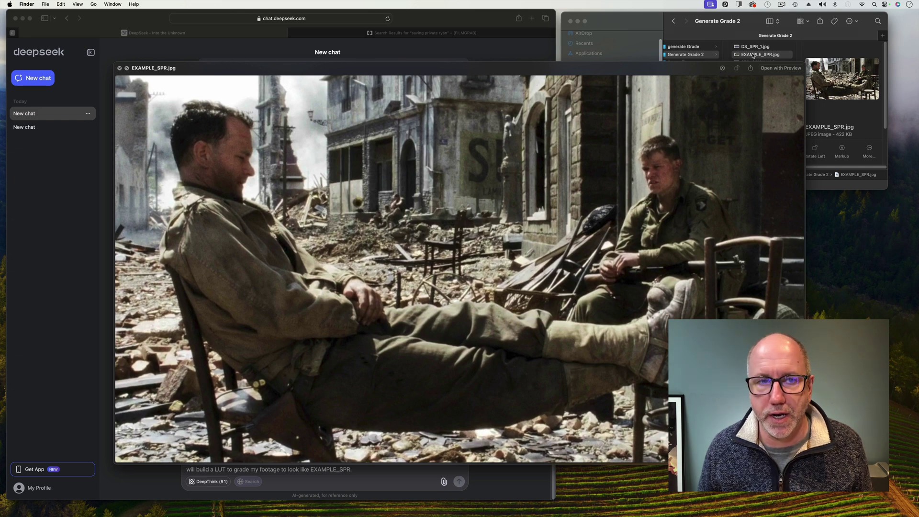
# Close the image preview, switch to FILMGRAB in Safari, open the Saving Private Ryan page and browse its film stills.
pyautogui.press('space')
pyautogui.click(483, 33)
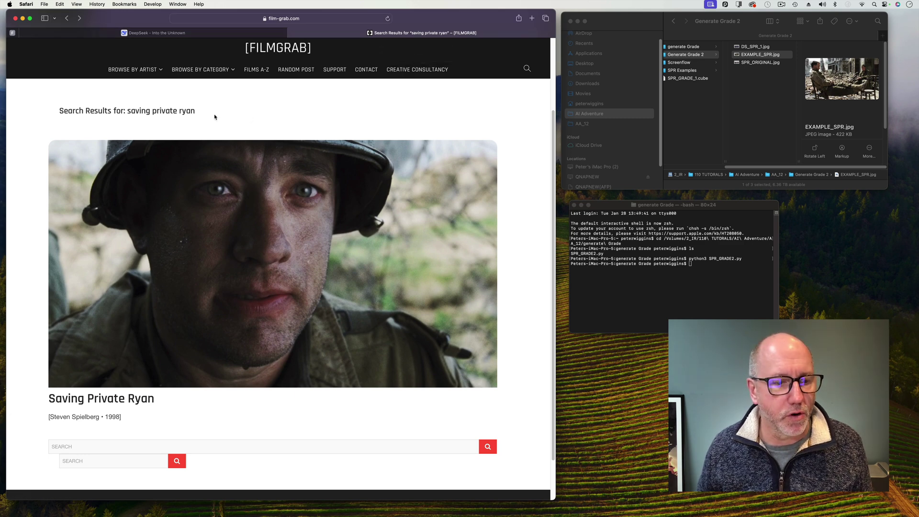
pyautogui.scroll(-2, 215, 115)
pyautogui.click(136, 347)
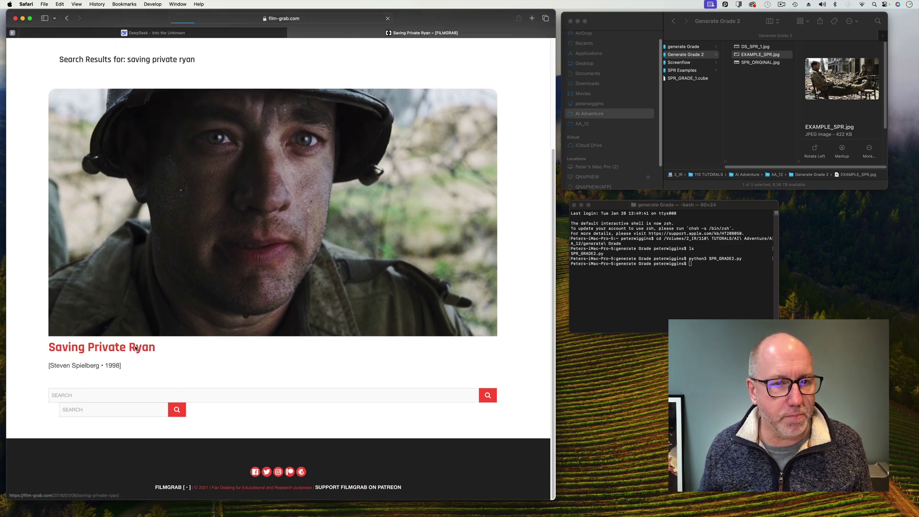
pyautogui.scroll(-6, 283, 226)
pyautogui.scroll(-15, 284, 226)
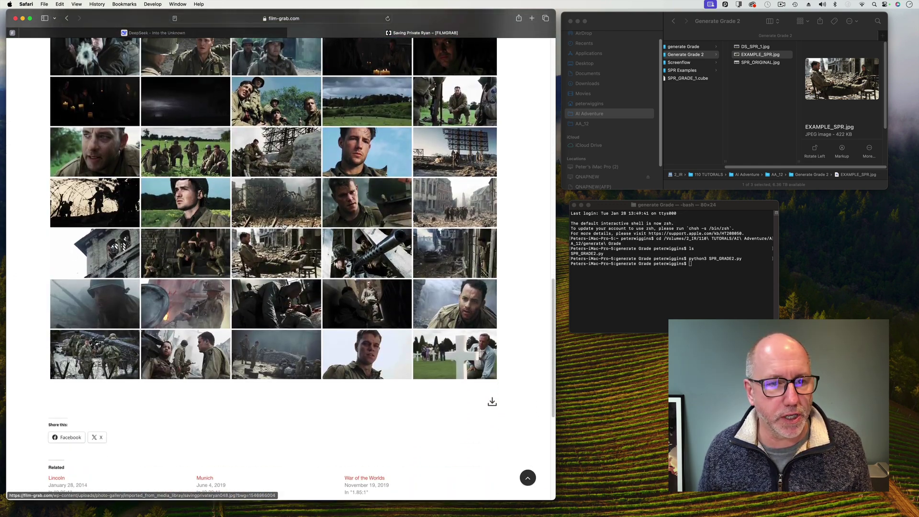
pyautogui.scroll(5, 283, 226)
pyautogui.scroll(8, 284, 226)
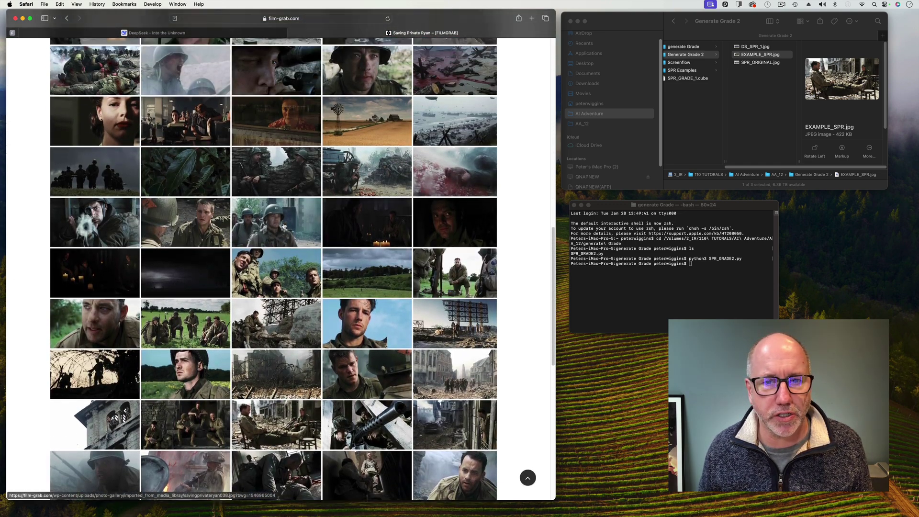
pyautogui.scroll(15, 283, 226)
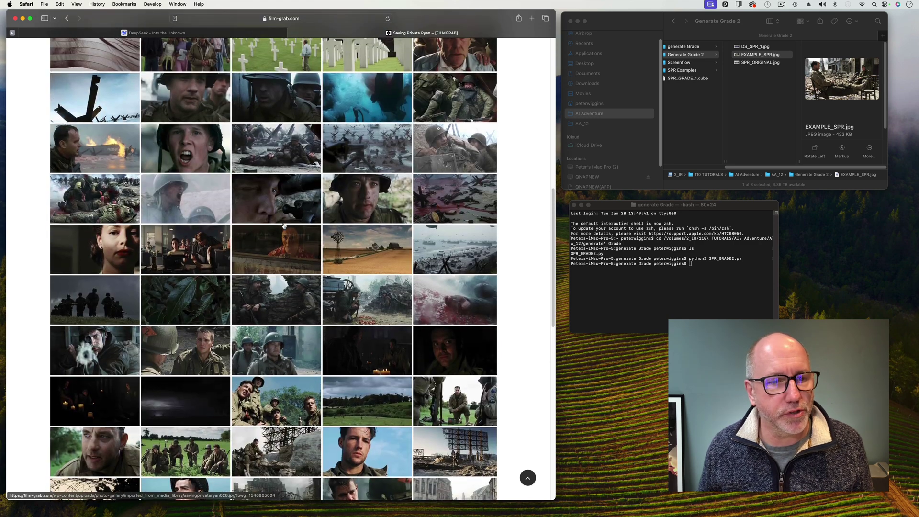
pyautogui.scroll(4, 283, 225)
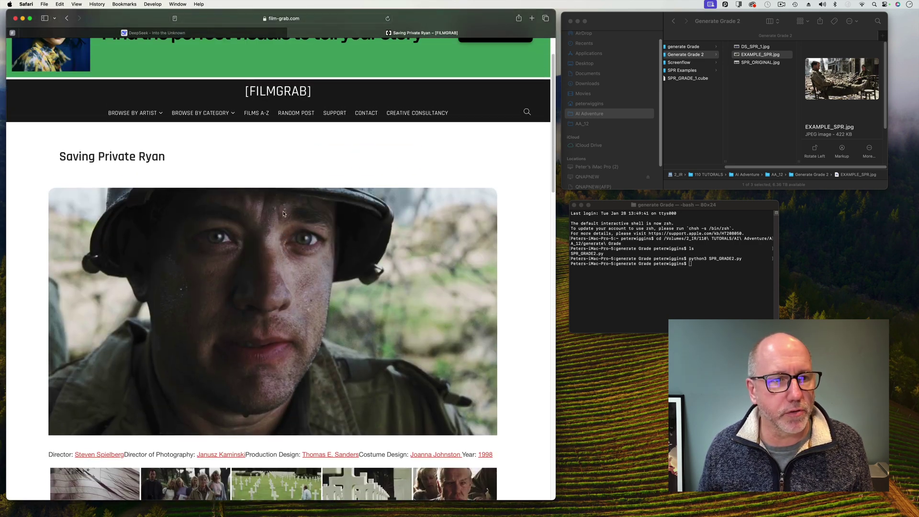
# Open 2001: A Space Odyssey from FILMGRAB's Films A-Z list and look through its gallery of stills.
pyautogui.moveTo(195, 123)
pyautogui.click(257, 117)
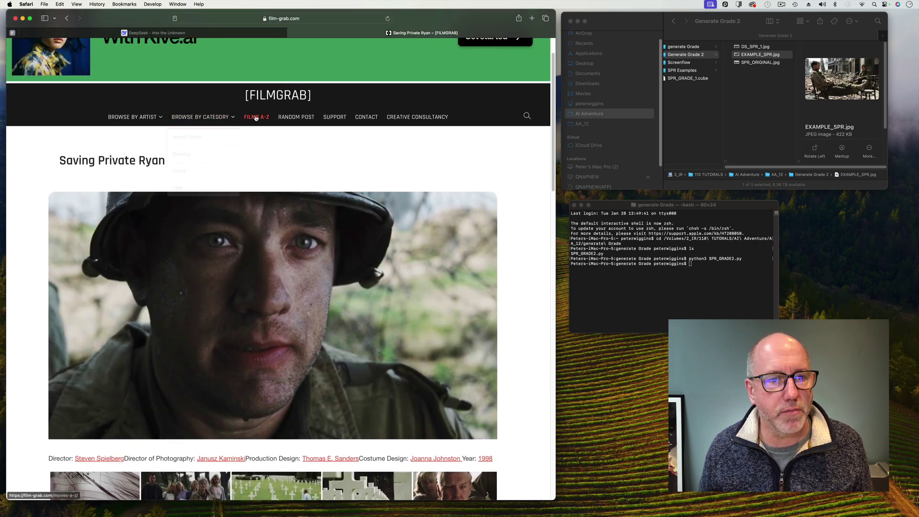
pyautogui.scroll(-5, 153, 247)
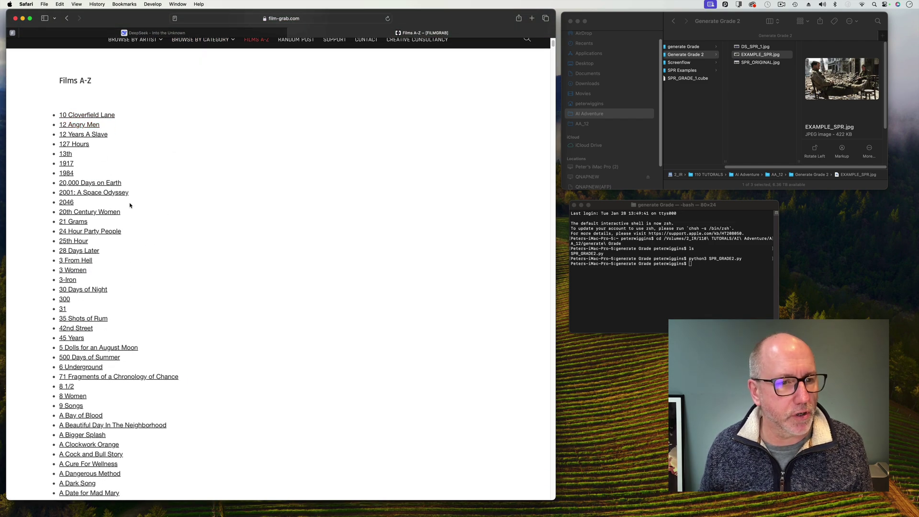
pyautogui.click(115, 195)
pyautogui.scroll(-6, 227, 205)
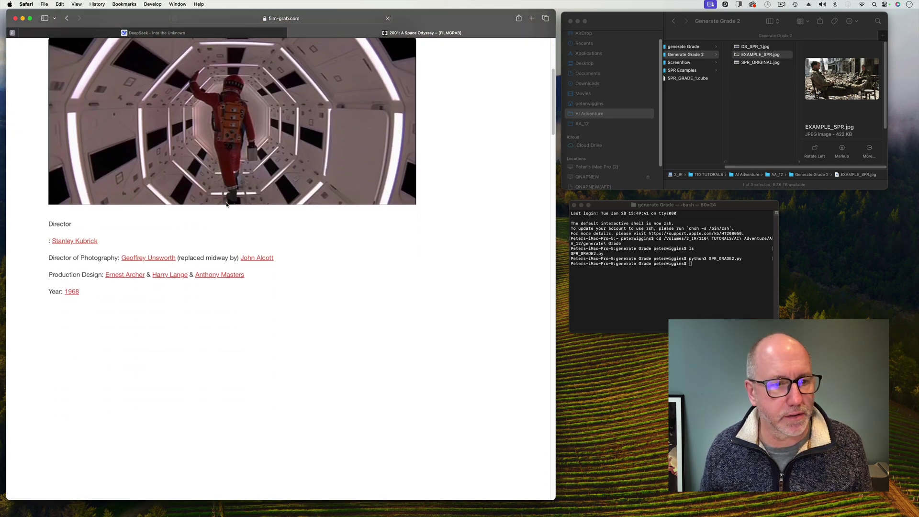
pyautogui.scroll(-10, 116, 171)
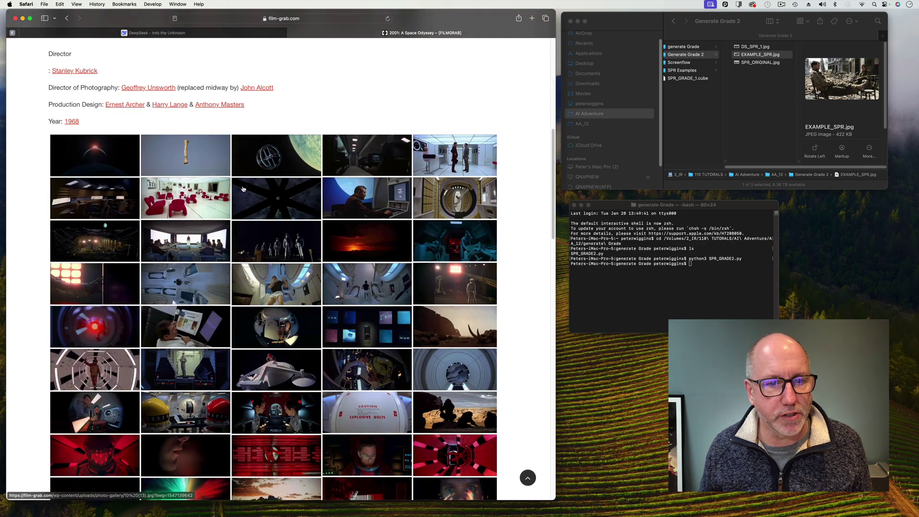
pyautogui.scroll(10, 243, 189)
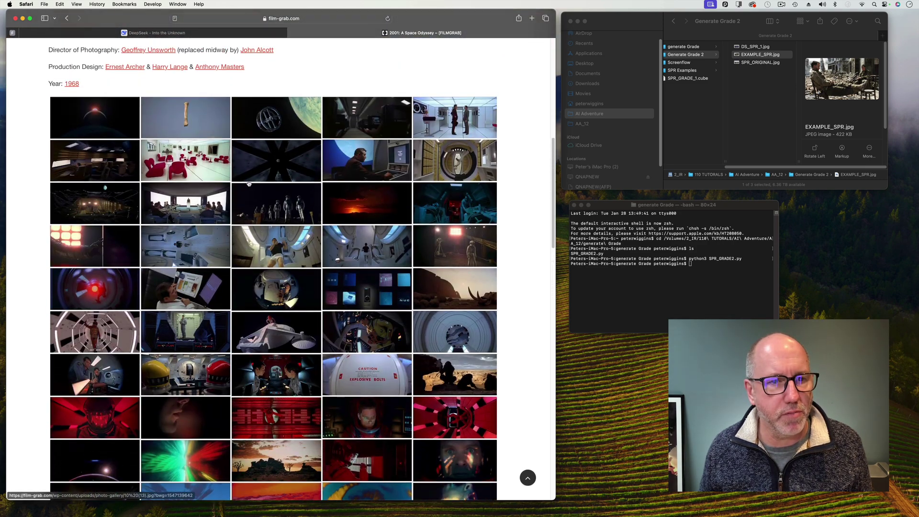
pyautogui.scroll(-5, 503, 172)
pyautogui.scroll(-3, 504, 172)
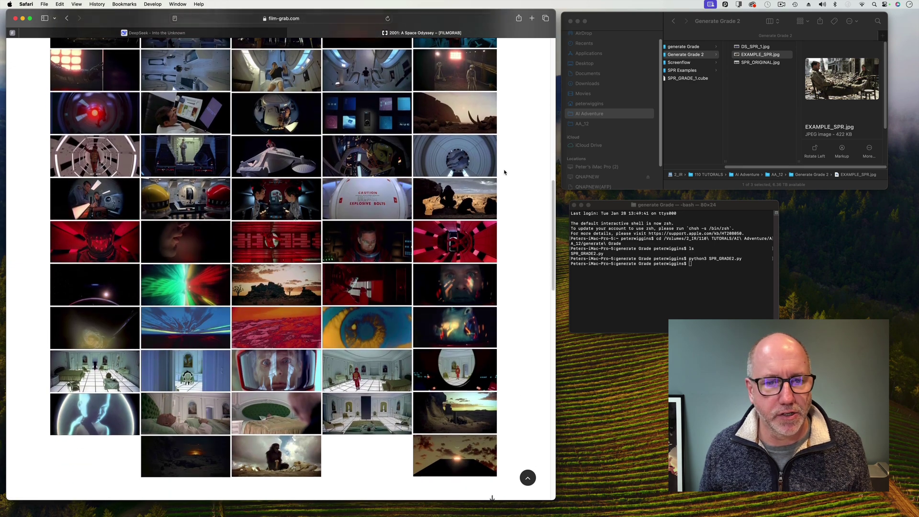
pyautogui.scroll(3, 504, 172)
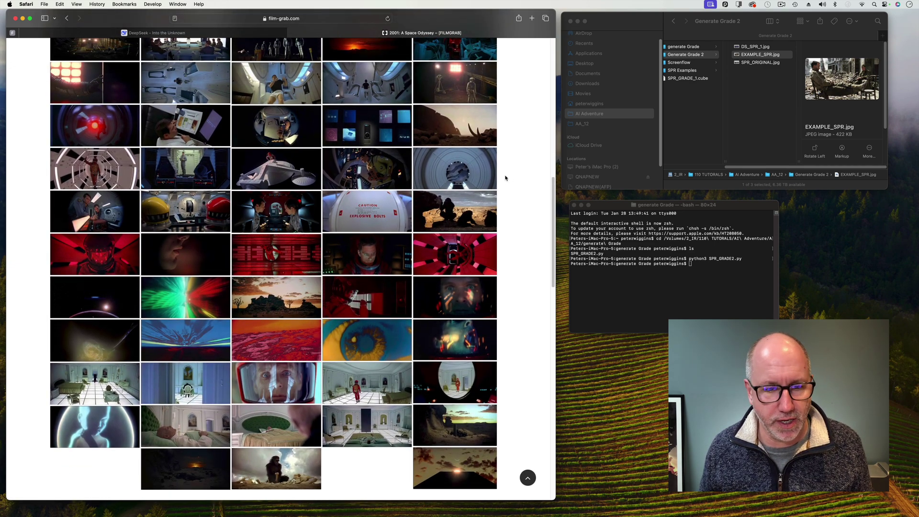
pyautogui.scroll(15, 505, 177)
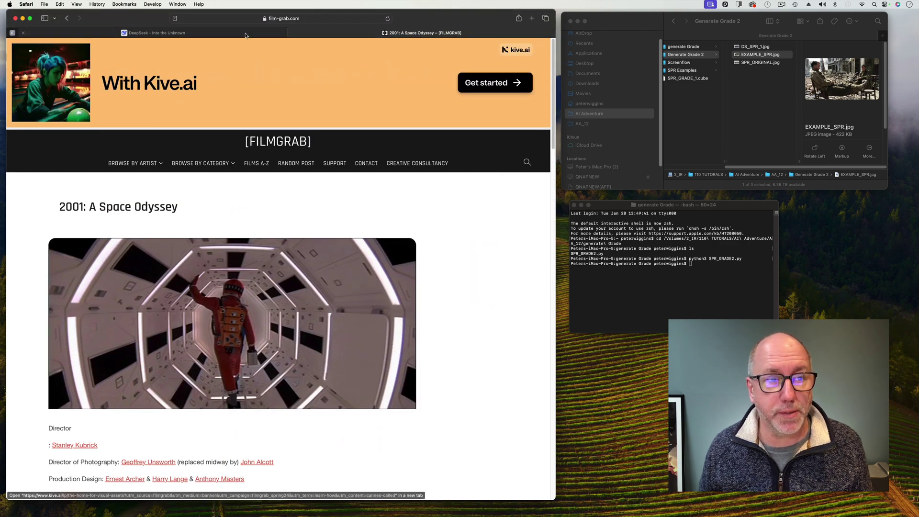
# Return to the DeepSeek chat, remove the attachments SPR_ORIGINAL.jpg, EXAMPLE_SPR.jpg and DS_SPR_1.jpg, and cut the whole drafted prompt.
pyautogui.click(245, 35)
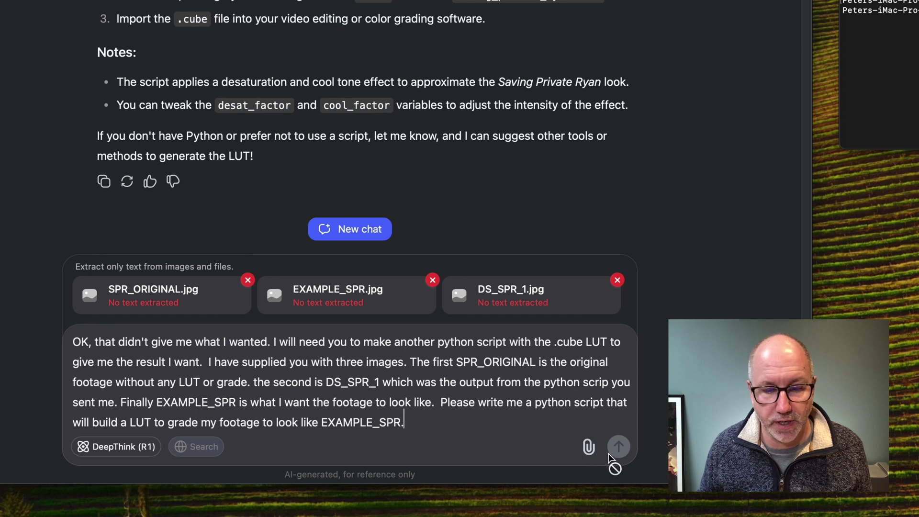
pyautogui.click(248, 280)
pyautogui.click(247, 280)
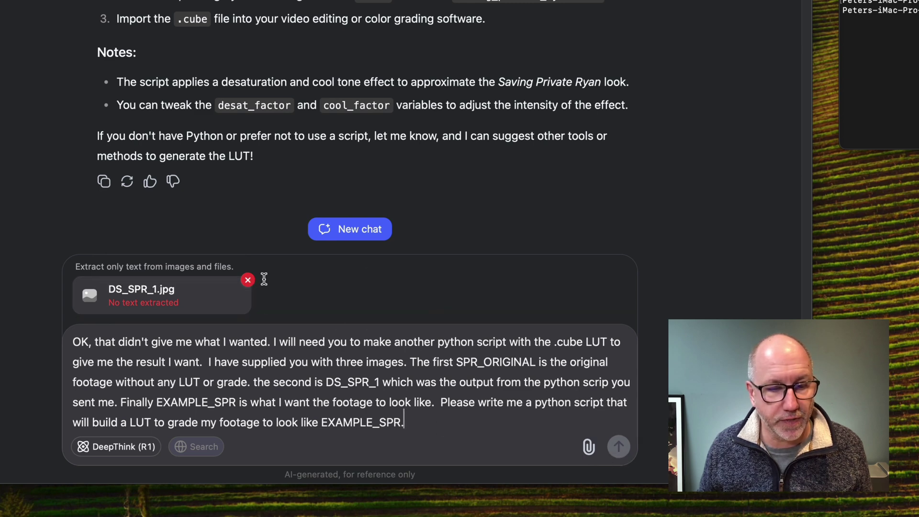
pyautogui.click(247, 281)
pyautogui.moveTo(409, 411); pyautogui.dragTo(38, 327)
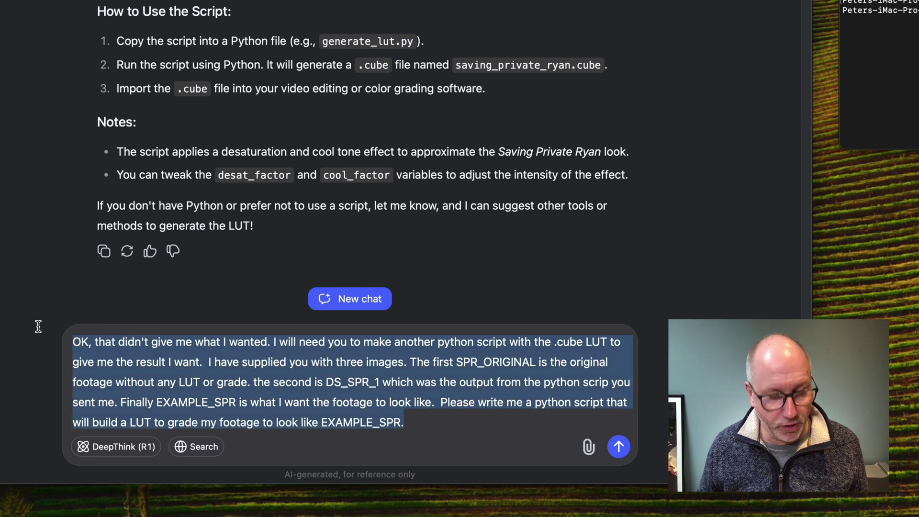
pyautogui.press('super+x')
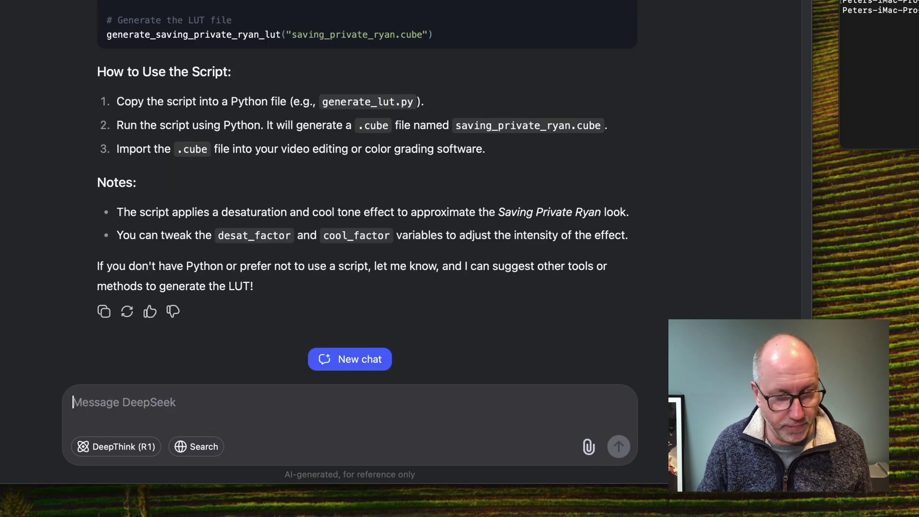
# Ask DeepSeek "have you got the ability to look at an image and understand the colour palette?".
pyautogui.write('have you')
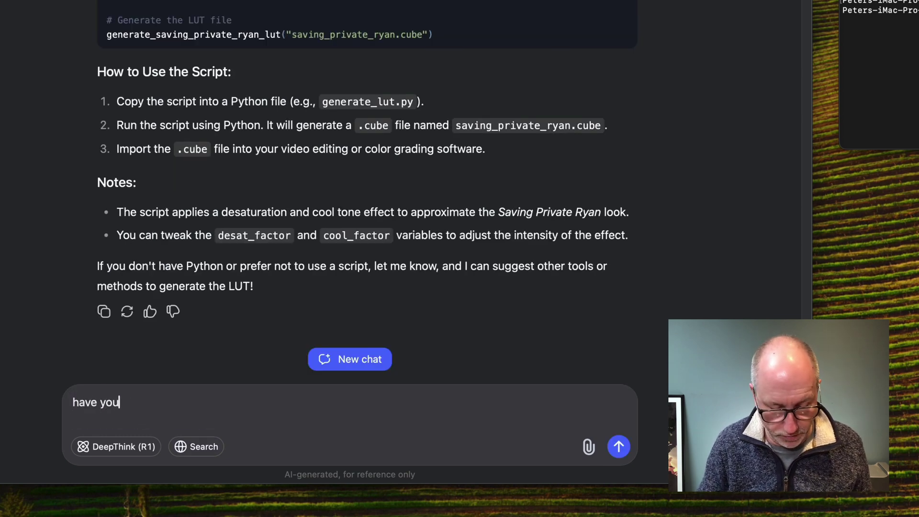
pyautogui.write(' got the abili')
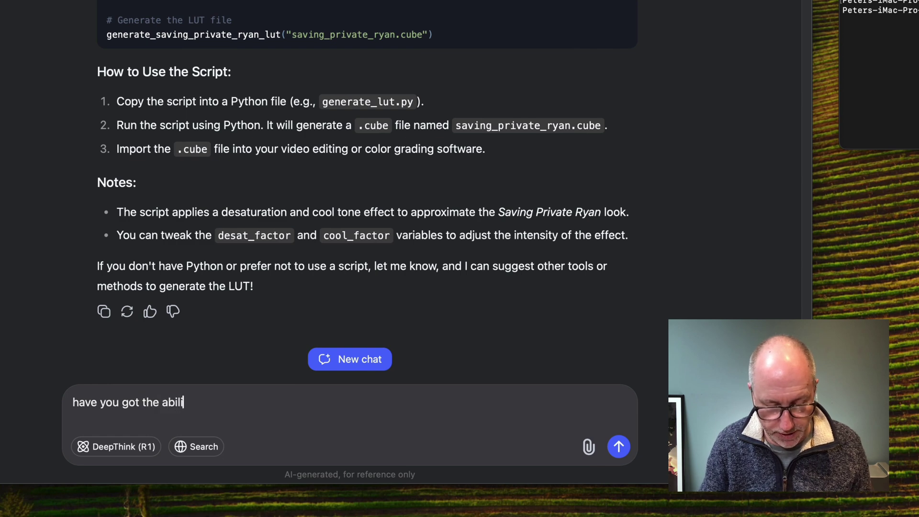
pyautogui.write('ty to')
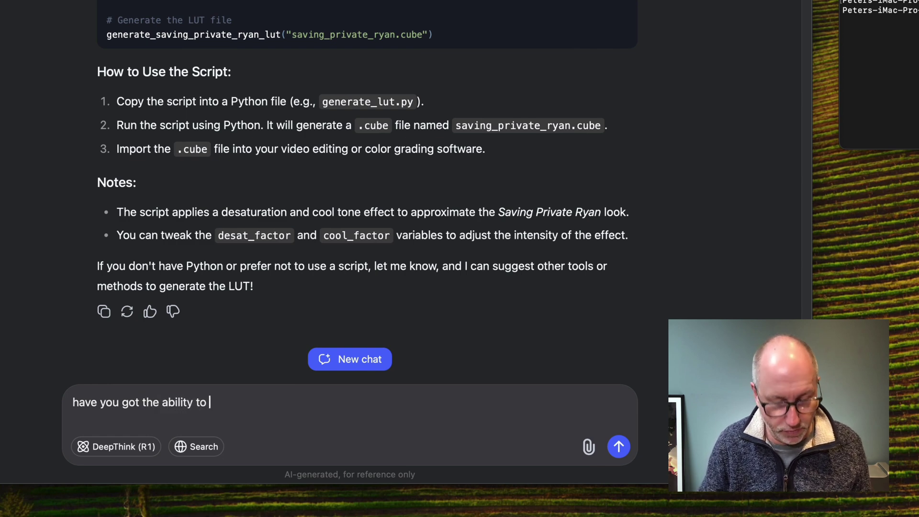
pyautogui.write(' look ')
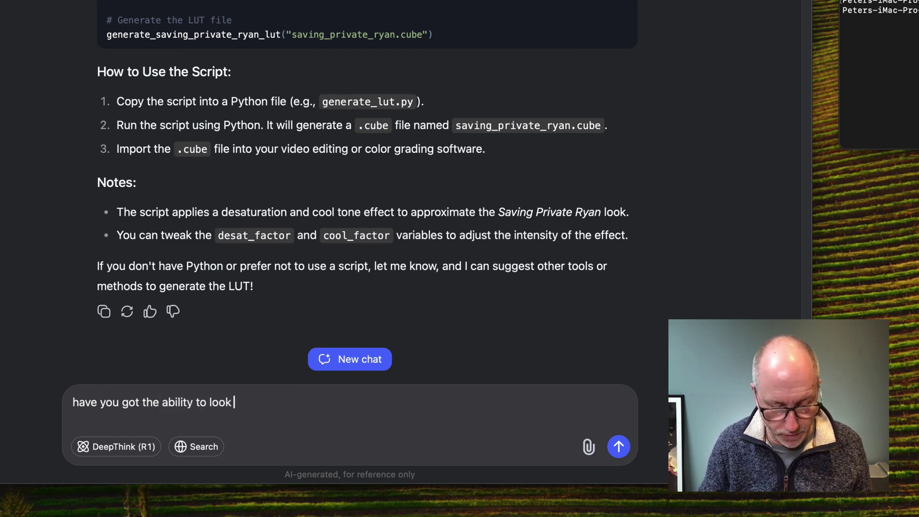
pyautogui.write('at an image ')
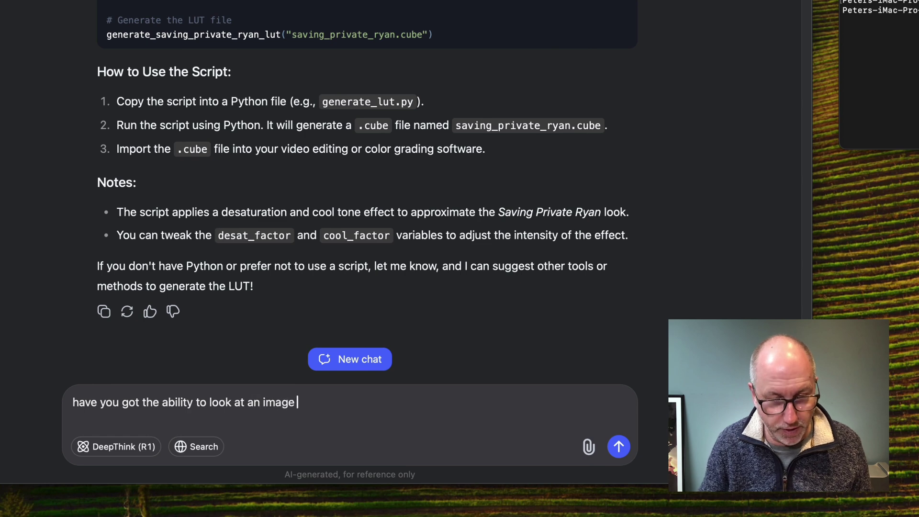
pyautogui.write('and')
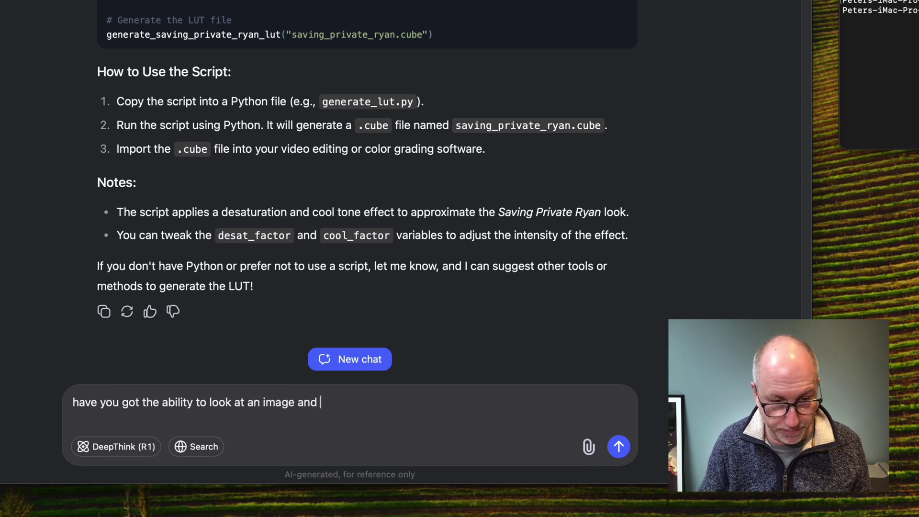
pyautogui.write(' under')
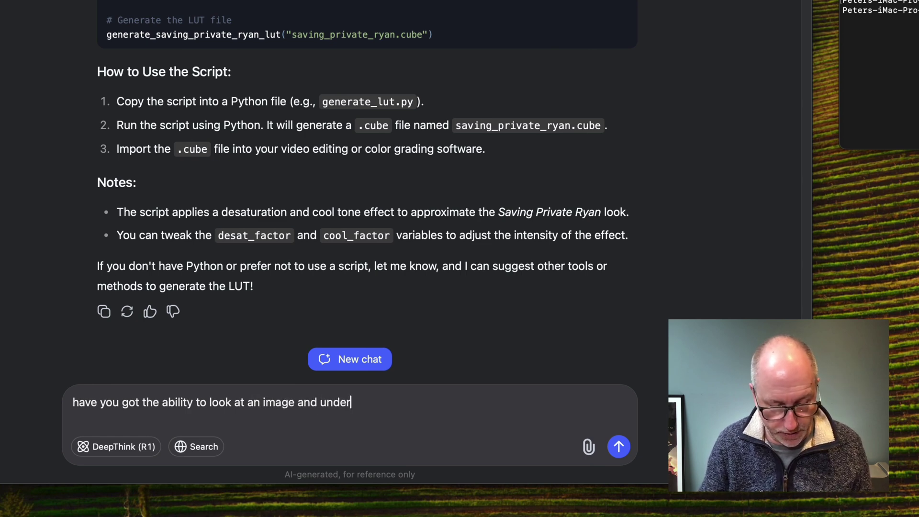
pyautogui.write('stand the c')
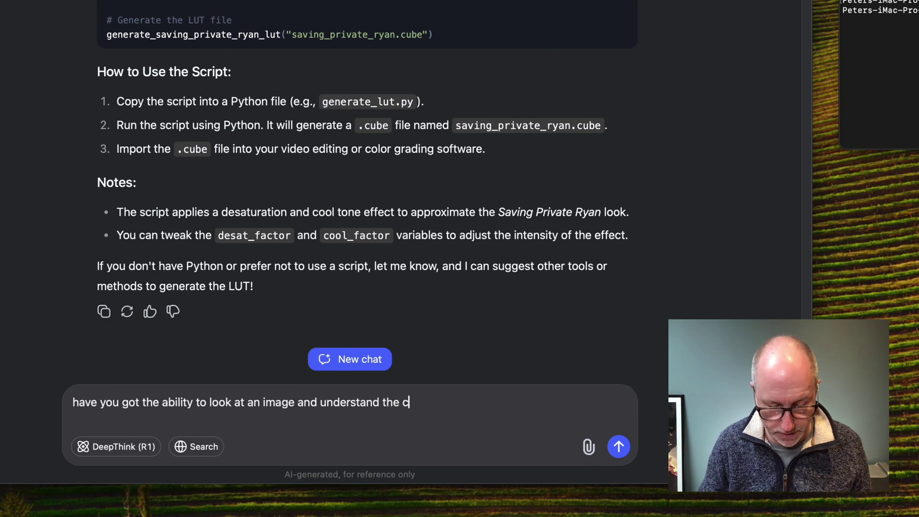
pyautogui.write('olour pal')
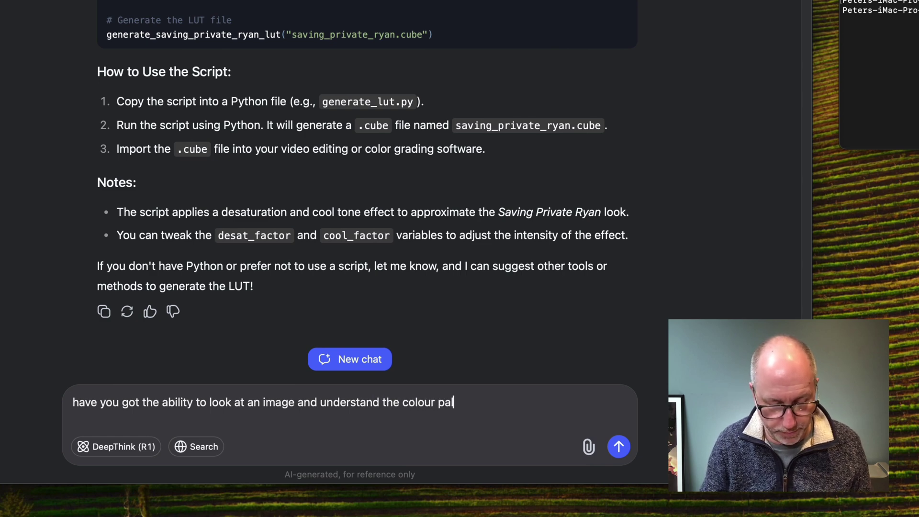
pyautogui.write('ette?')
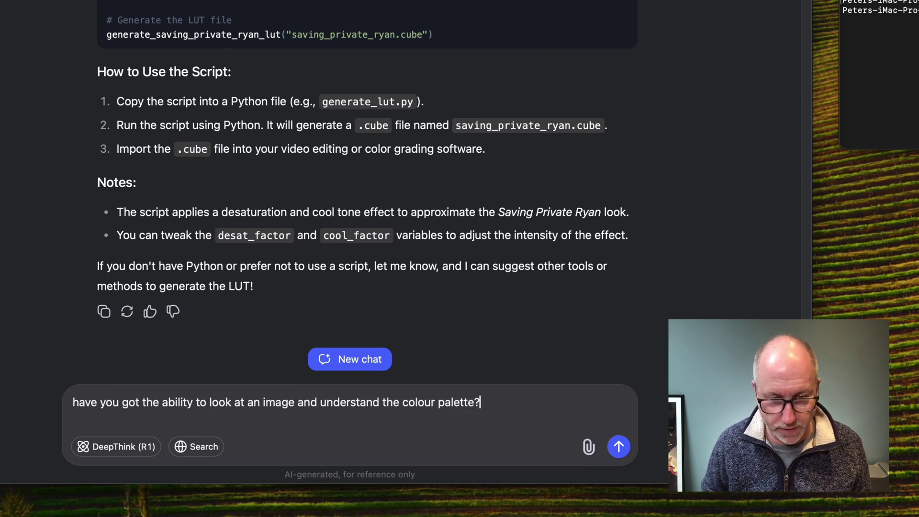
pyautogui.click(618, 449)
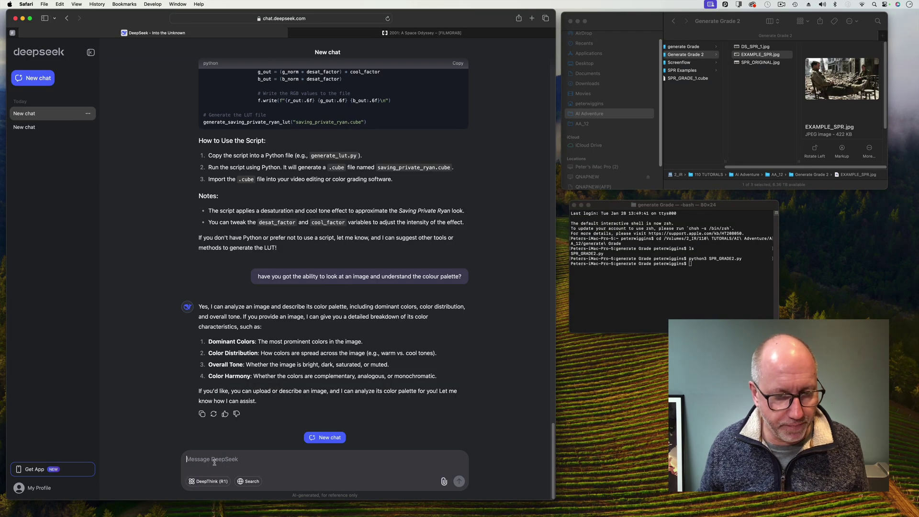
# Draft the message "Please take a look at this image" and try to attach EXAMPLE_SPR.jpg from the Generate Grade 2 folder.
pyautogui.write('Pleas take a look at this image')
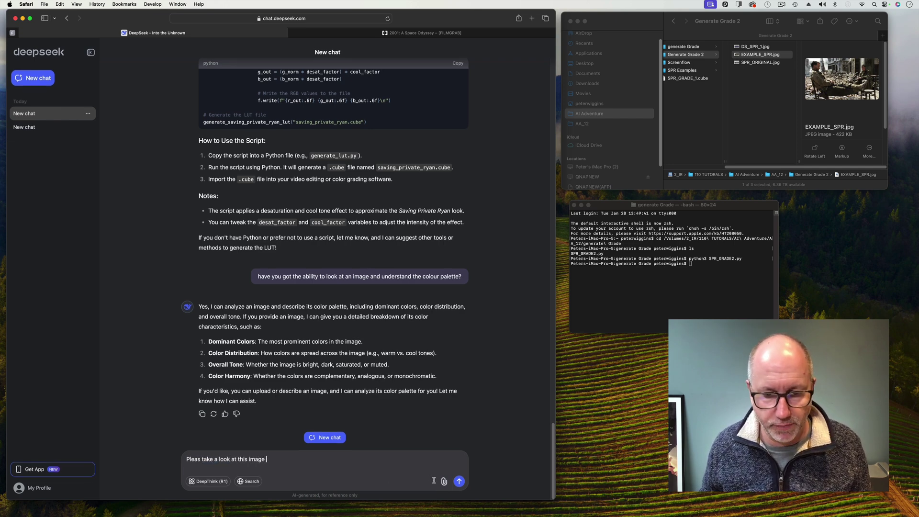
pyautogui.click(443, 482)
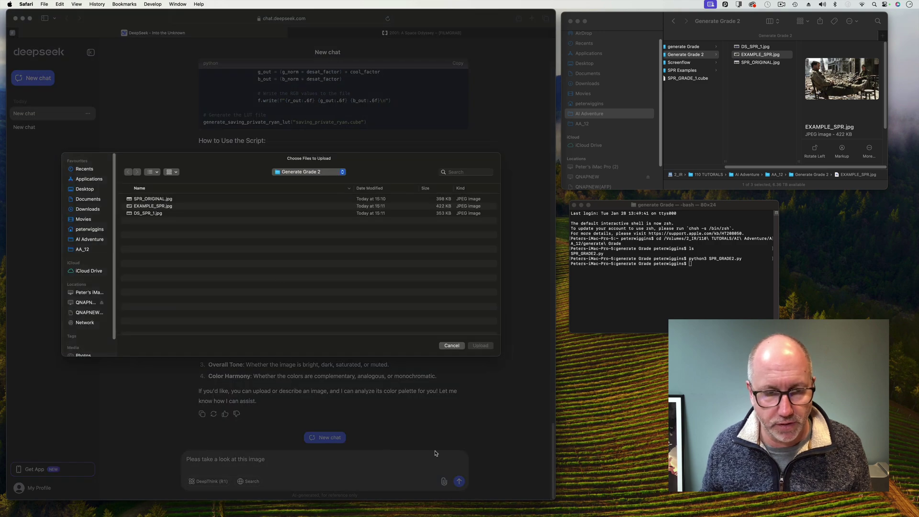
pyautogui.click(168, 208)
pyautogui.press('space')
pyautogui.press('space')
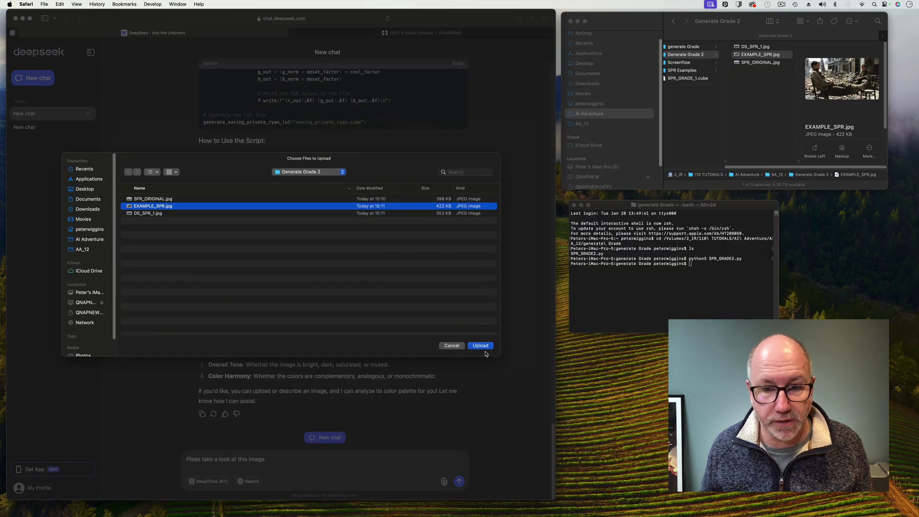
pyautogui.click(483, 347)
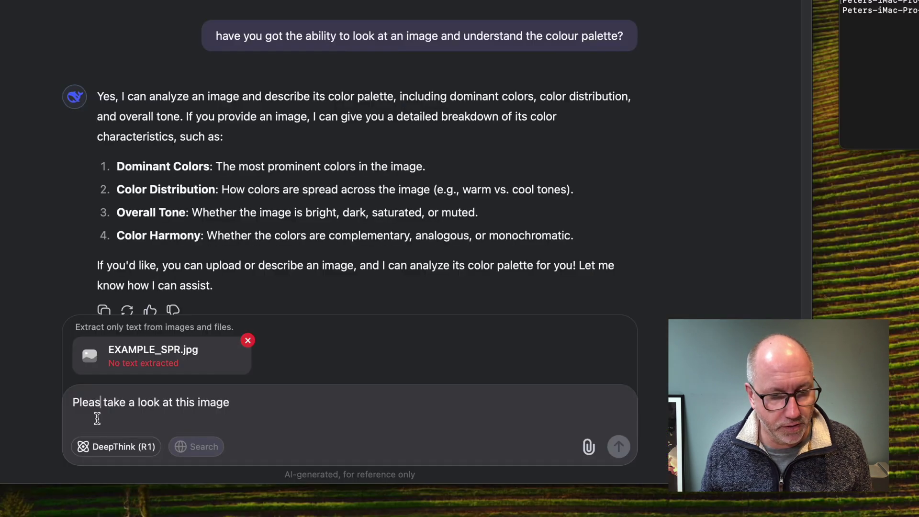
pyautogui.write('e')
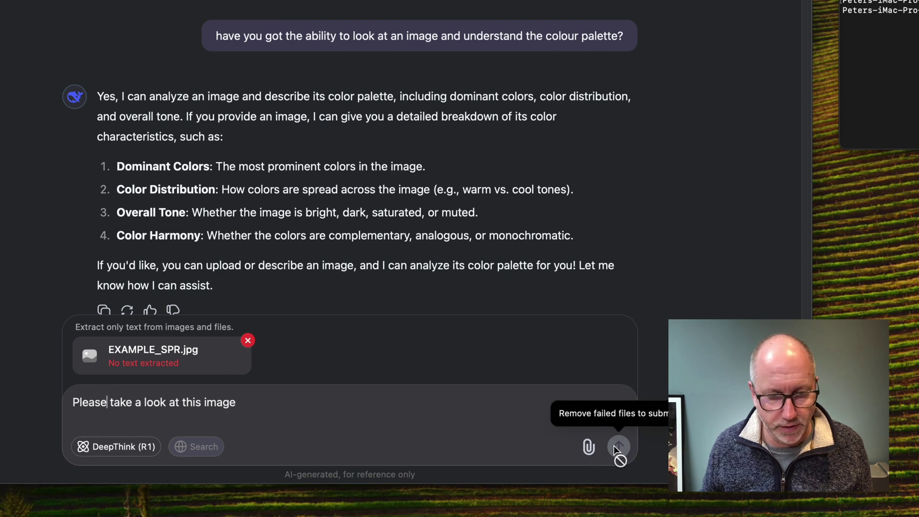
pyautogui.click(248, 341)
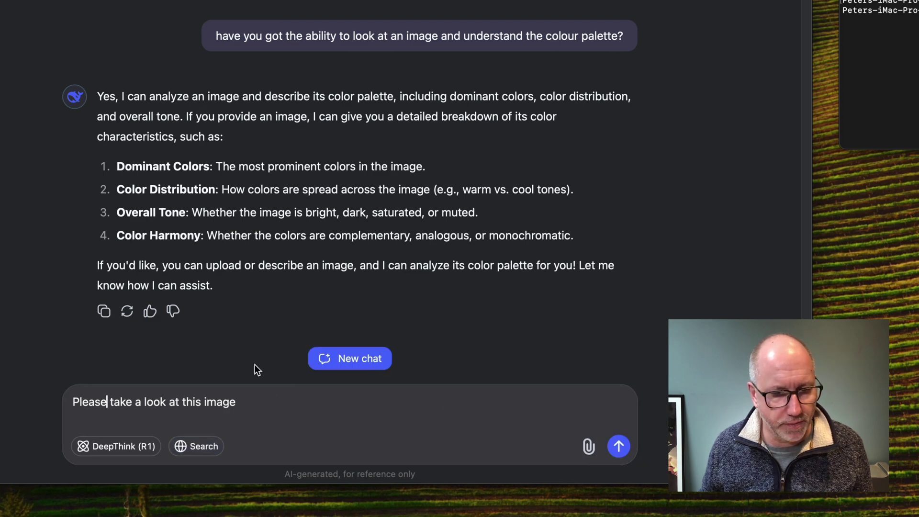
# Replace the drafted message with "I can't seem to attach an image" and send it to DeepSeek.
pyautogui.moveTo(263, 403); pyautogui.dragTo(62, 401)
pyautogui.write('I')
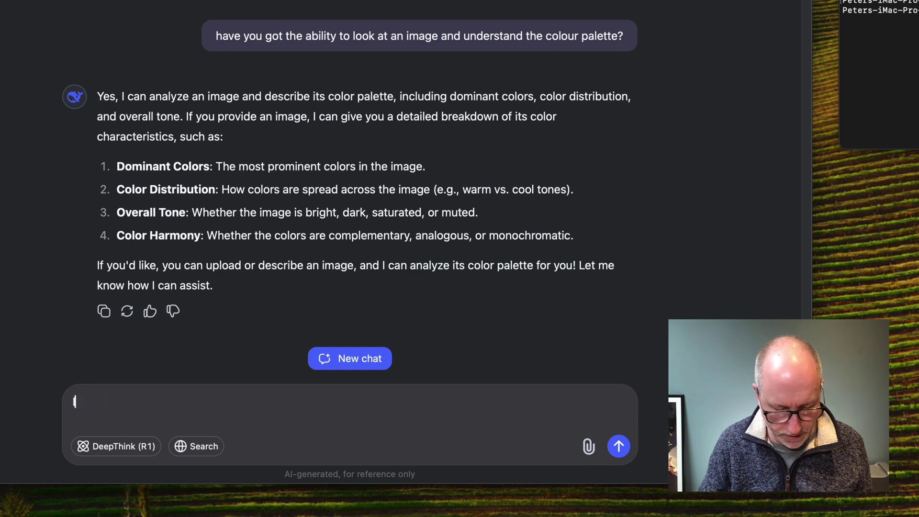
pyautogui.write(" can't seem to a")
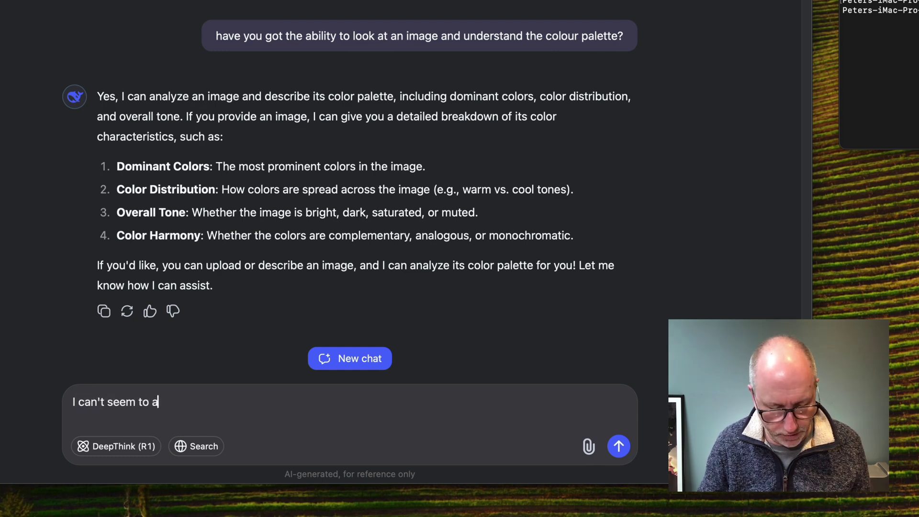
pyautogui.write('ttach an i')
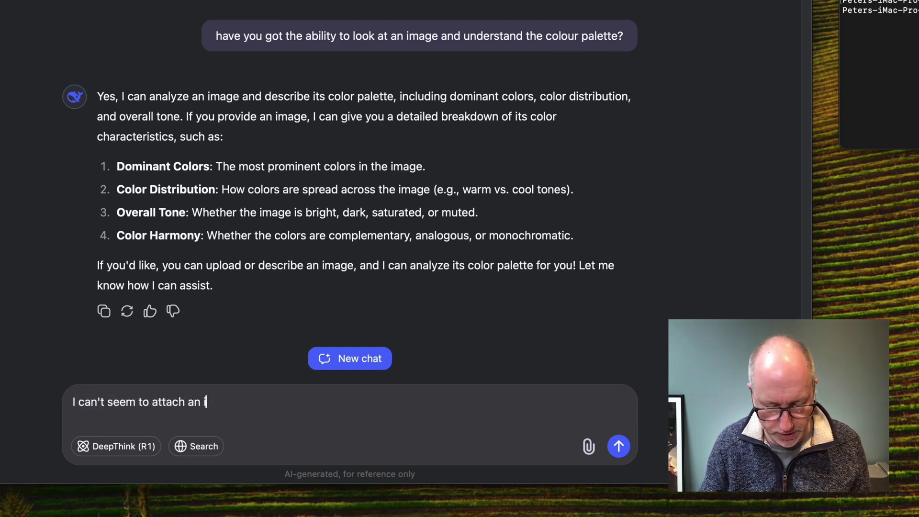
pyautogui.write('mgae')
pyautogui.press('BackSpace')
pyautogui.press('BackSpace')
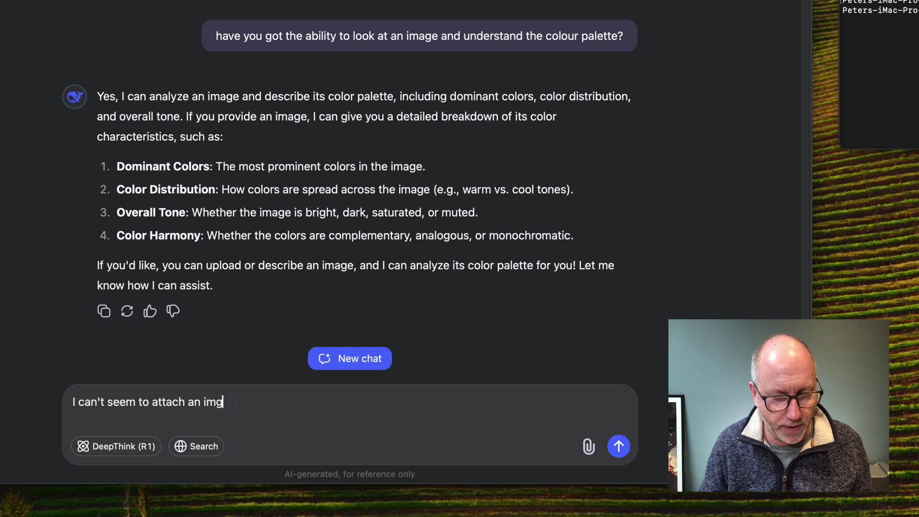
pyautogui.press('BackSpace')
pyautogui.write('age')
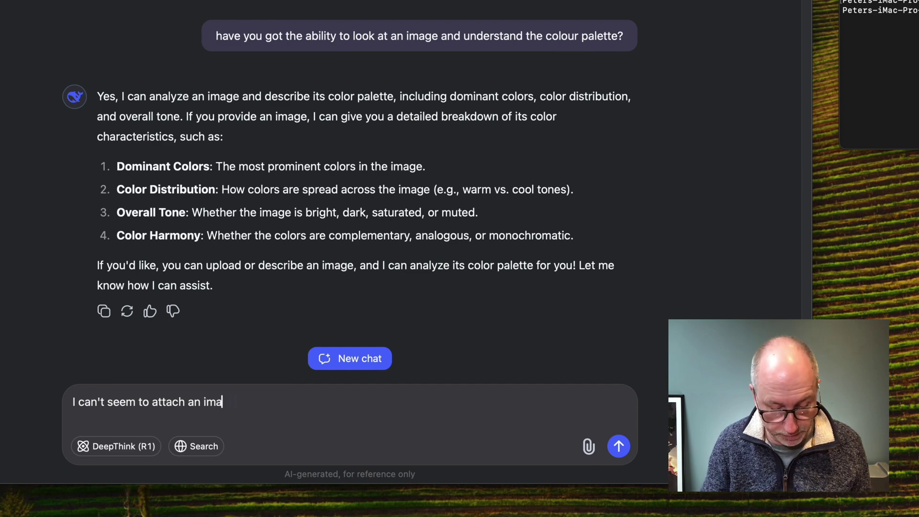
pyautogui.click(621, 450)
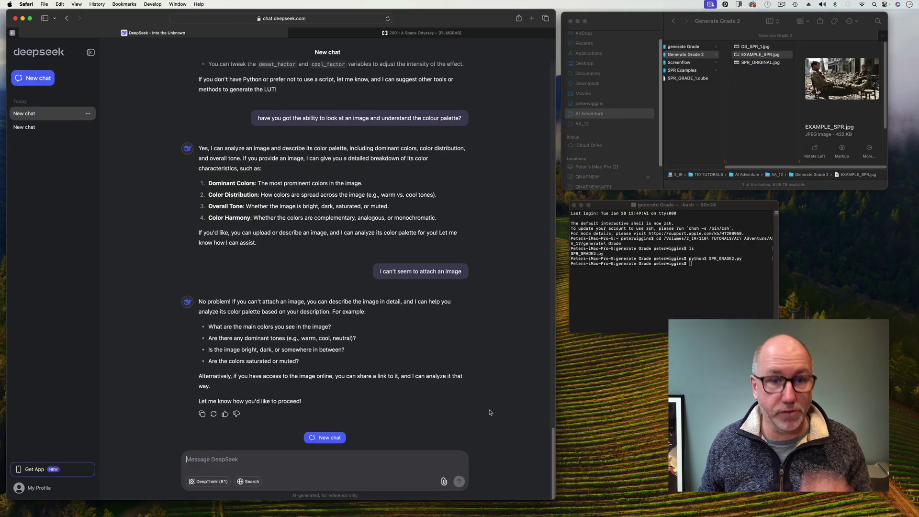
# Switch to the FILMGRAB page and search the site for "saving private ryan".
pyautogui.click(416, 33)
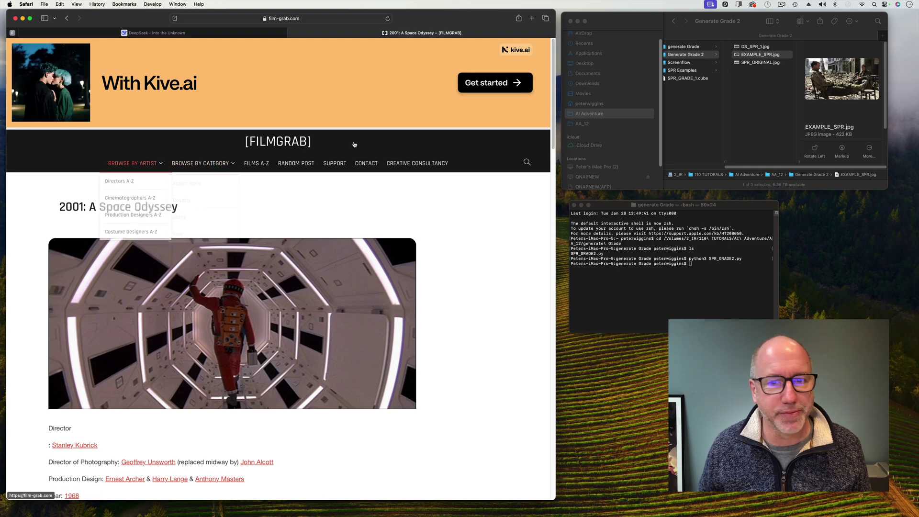
pyautogui.click(527, 163)
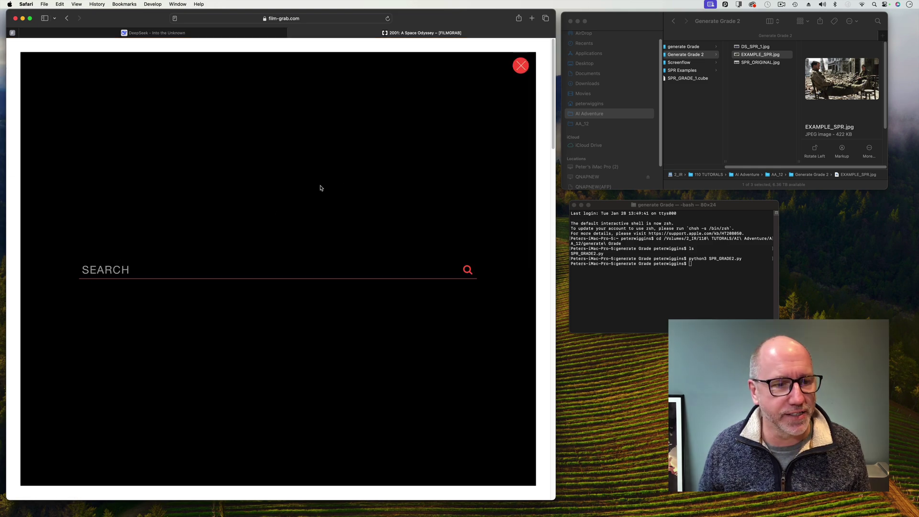
pyautogui.click(136, 270)
pyautogui.write('saving')
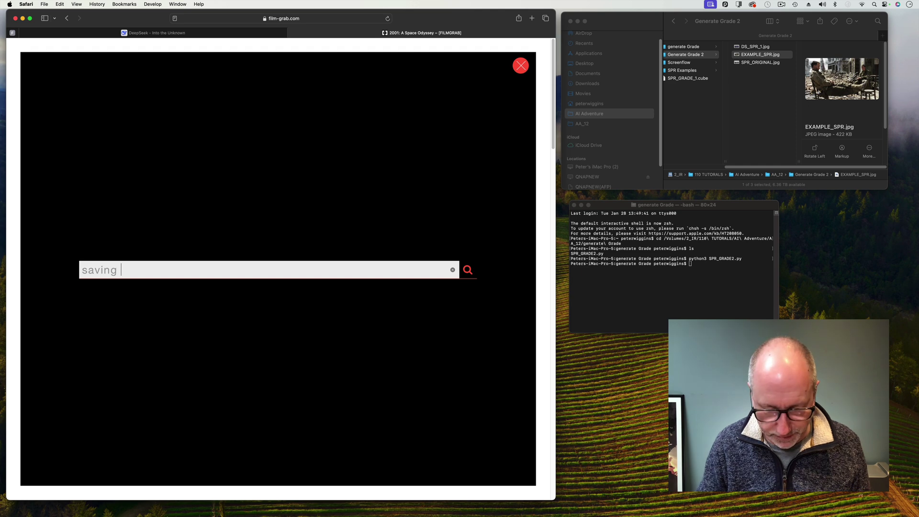
pyautogui.write(' private')
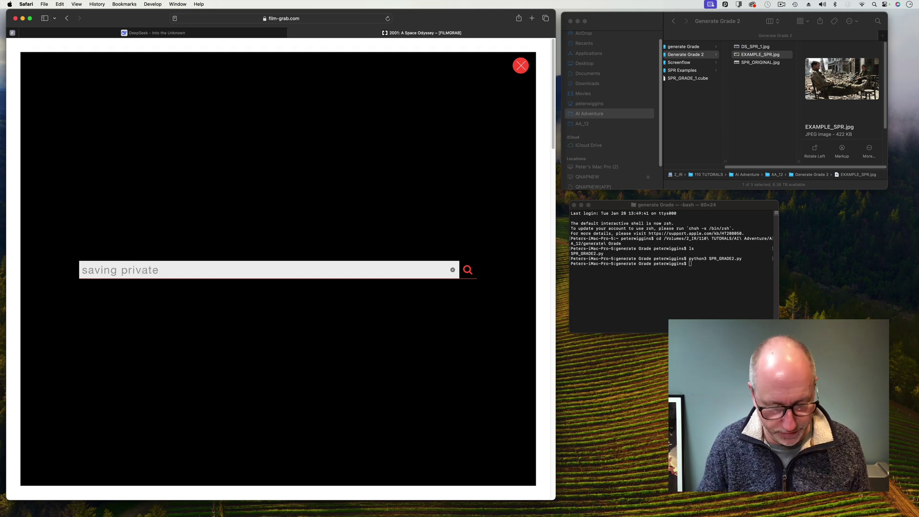
pyautogui.write('ryan')
pyautogui.press('Return')
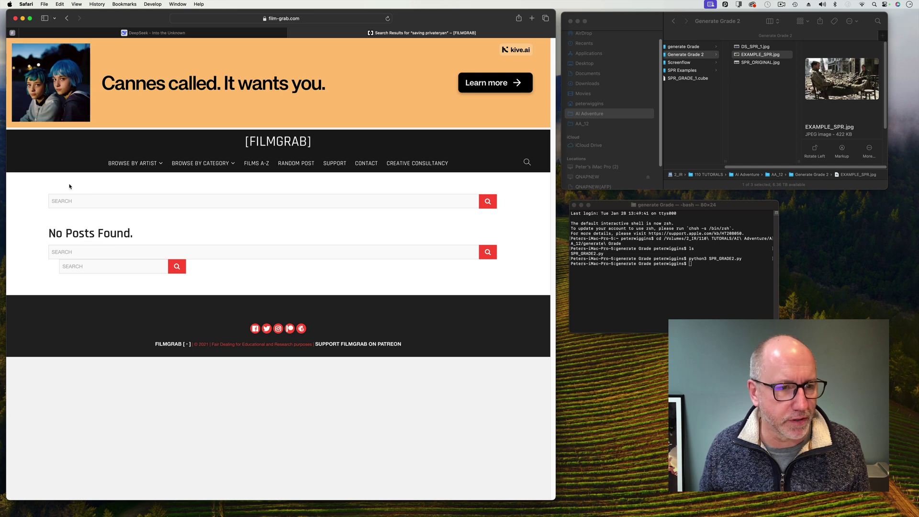
pyautogui.click(72, 200)
pyautogui.write('savi')
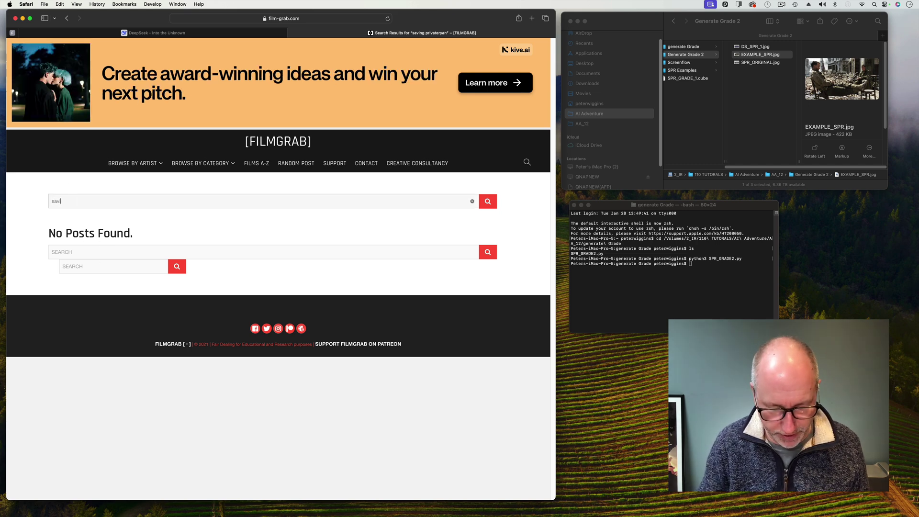
pyautogui.write('ng private')
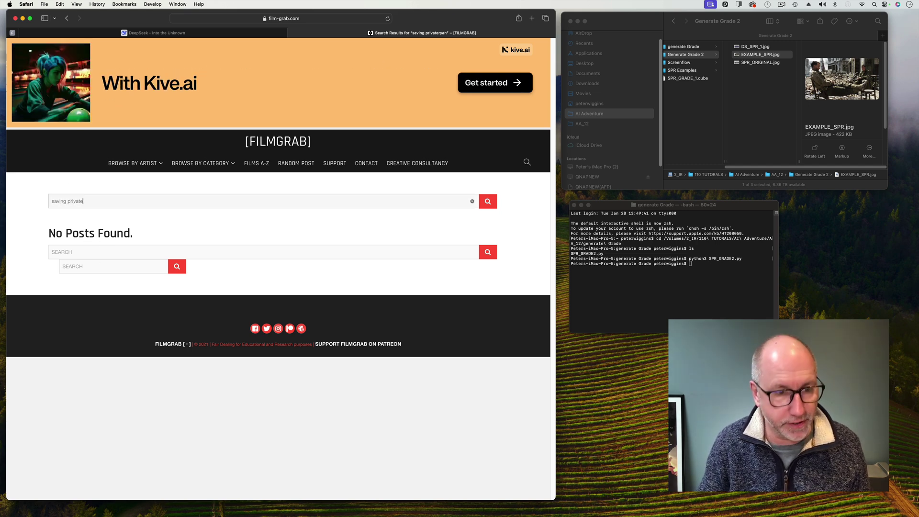
pyautogui.write(' ryan')
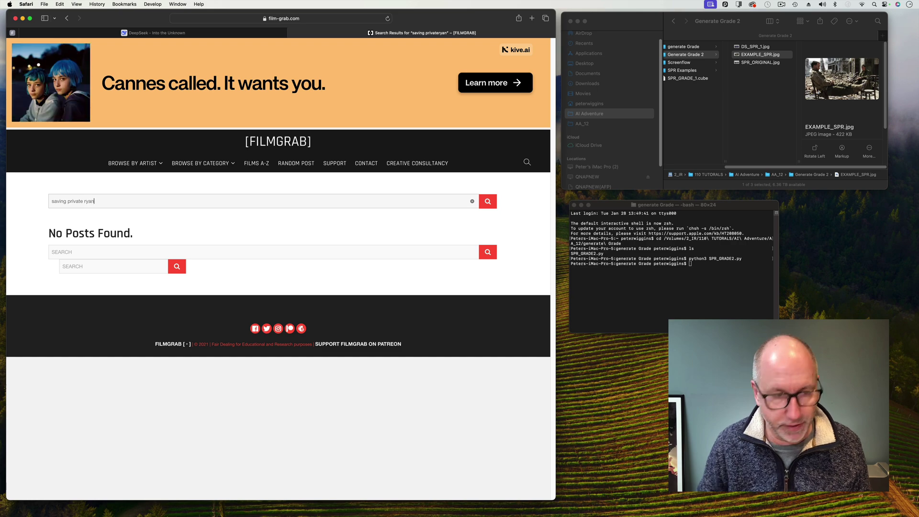
pyautogui.press('Return')
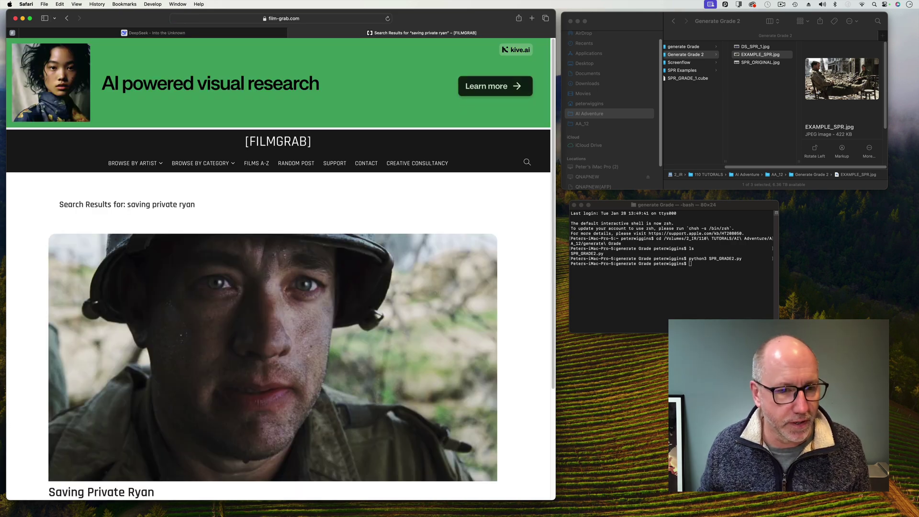
# Open the Saving Private Ryan gallery and enlarge the still of two soldiers sitting on chairs in the rubble.
pyautogui.scroll(-5, 141, 350)
pyautogui.click(141, 351)
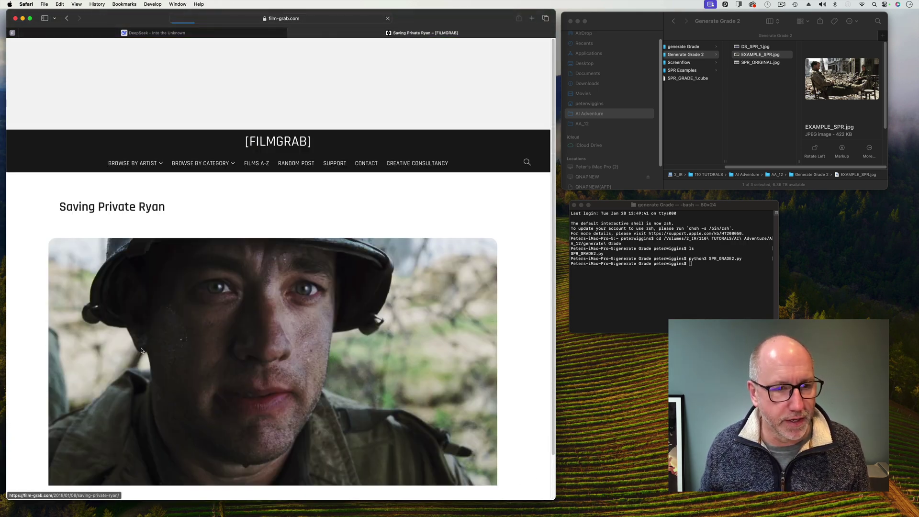
pyautogui.scroll(-10, 223, 285)
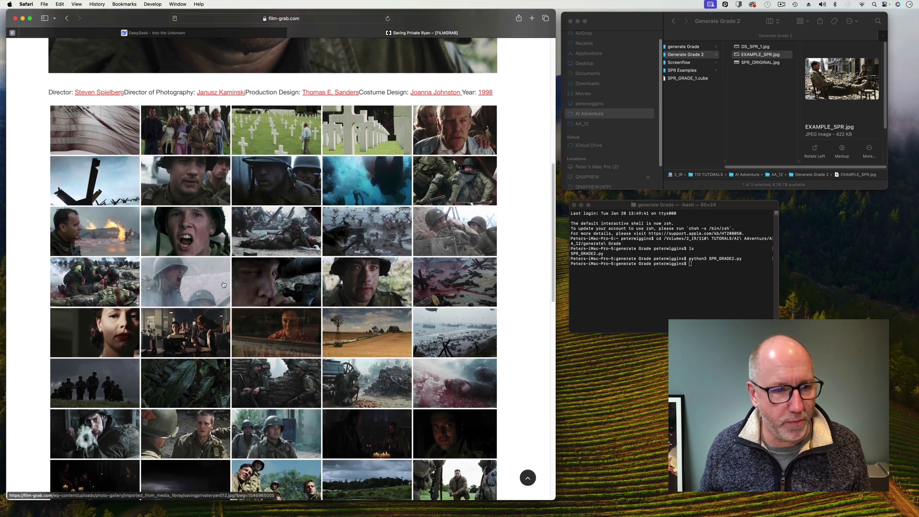
pyautogui.scroll(-8, 223, 284)
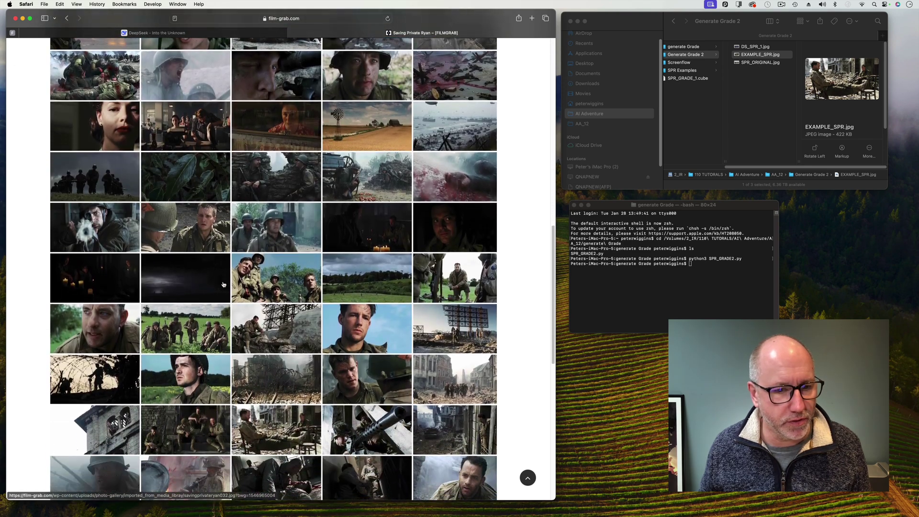
pyautogui.scroll(-3, 223, 285)
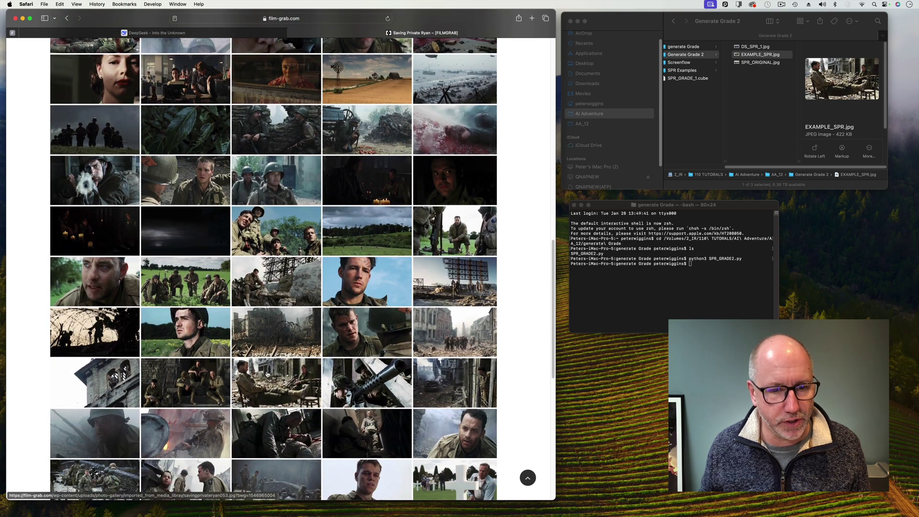
pyautogui.click(267, 374)
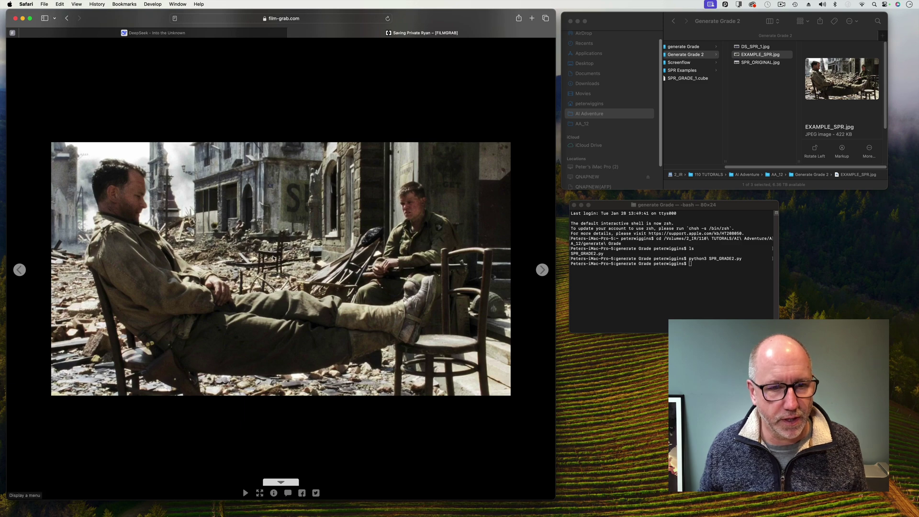
# Copy the page URL of the enlarged Saving Private Ryan still.
pyautogui.rightClick(271, 254)
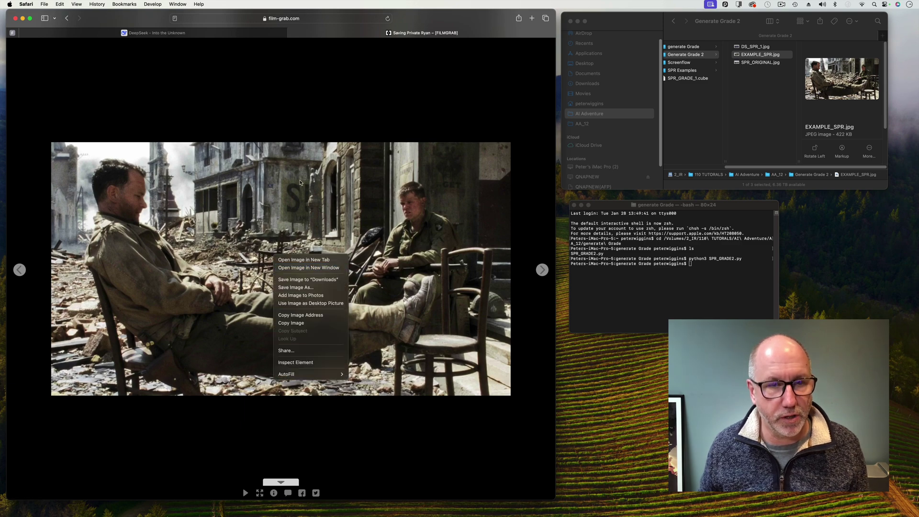
pyautogui.click(312, 22)
pyautogui.click(298, 19)
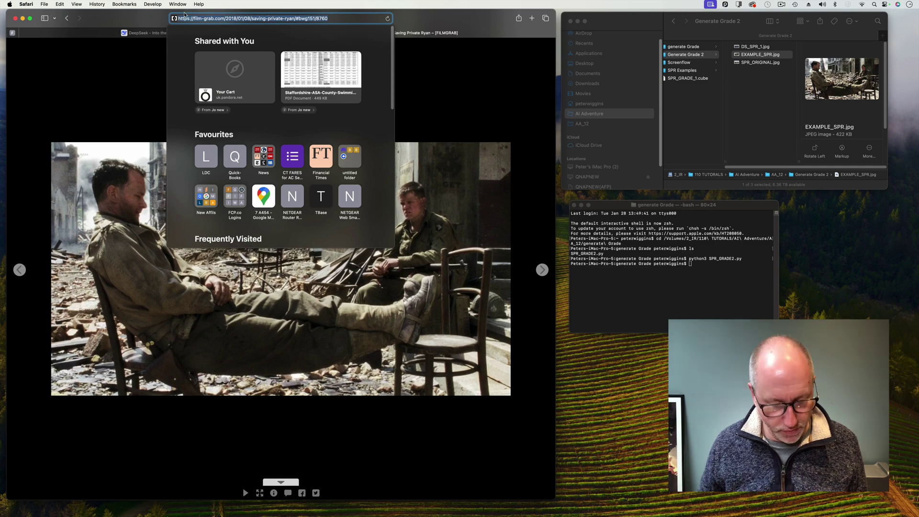
pyautogui.click(437, 95)
# Return to the DeepSeek chat and send "can you see this." followed by the copied FILMGRAB link.
pyautogui.click(187, 33)
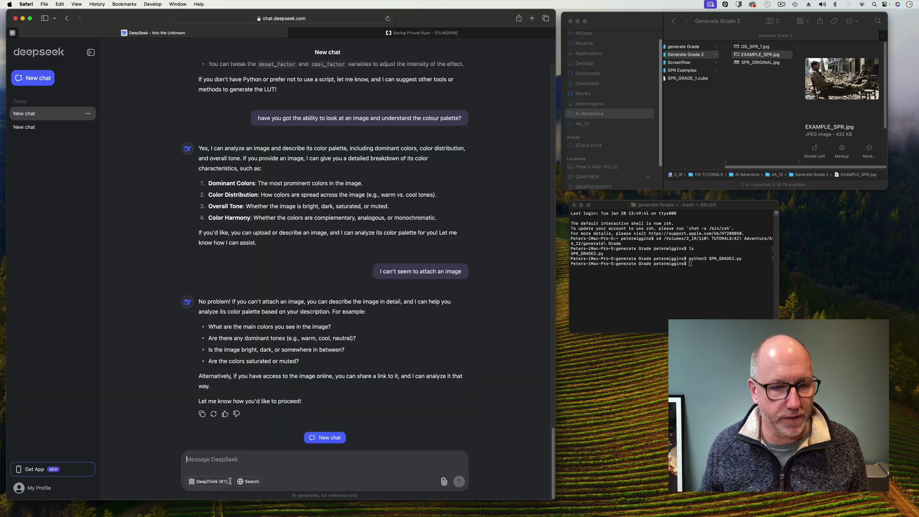
pyautogui.write('can you see this')
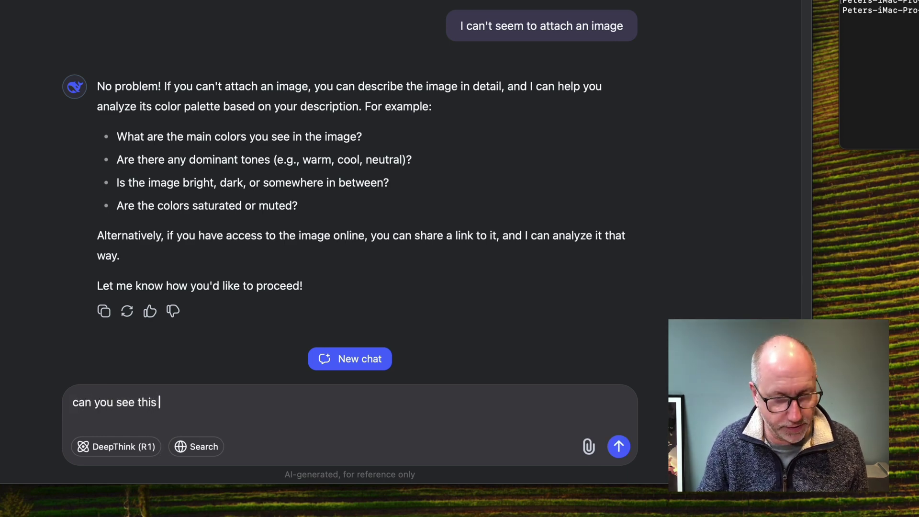
pyautogui.press('BackSpace')
pyautogui.write('.')
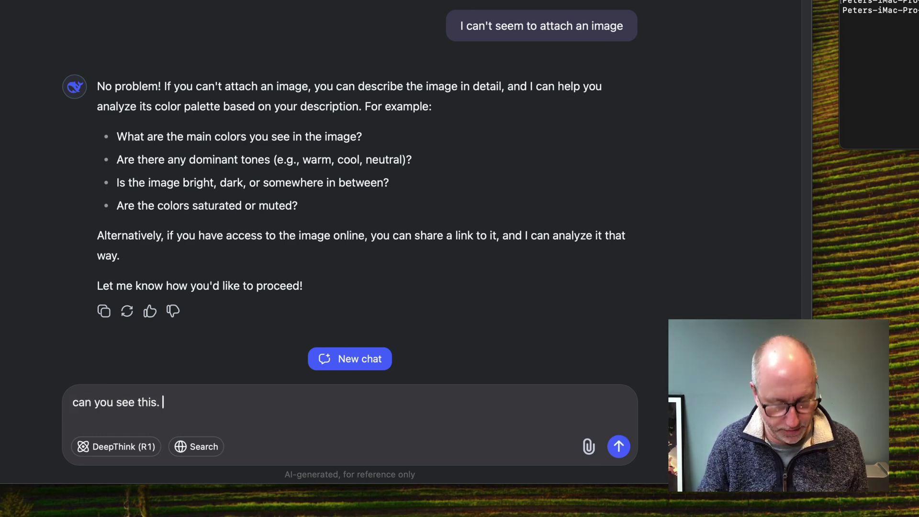
pyautogui.write('https://film-grab.com/2018/01/08/saving-private-ryan/#bwg151/8760')
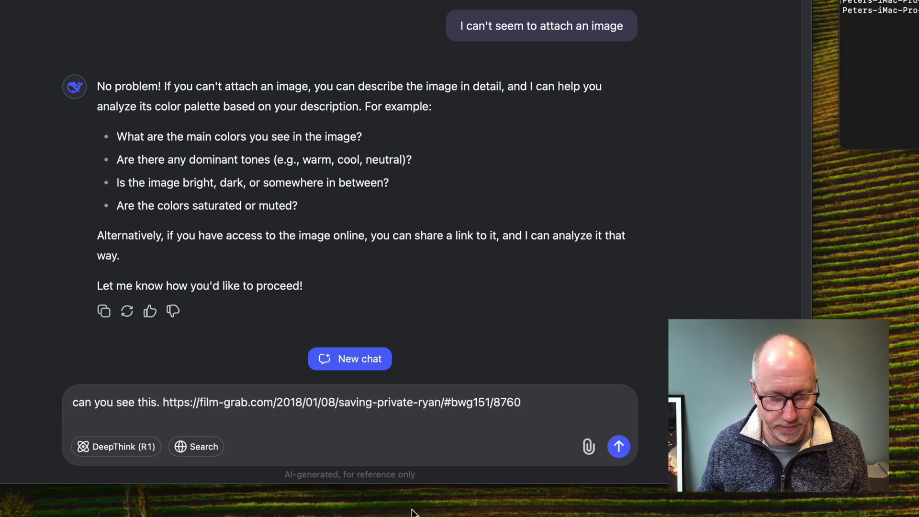
pyautogui.click(617, 448)
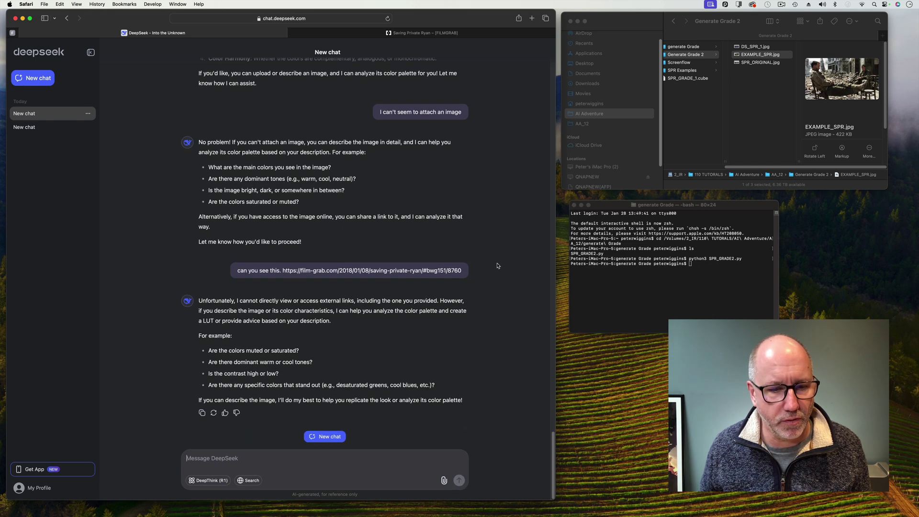
# Ask DeepSeek "Why can't you look at the URL".
pyautogui.write("Why can't you lo")
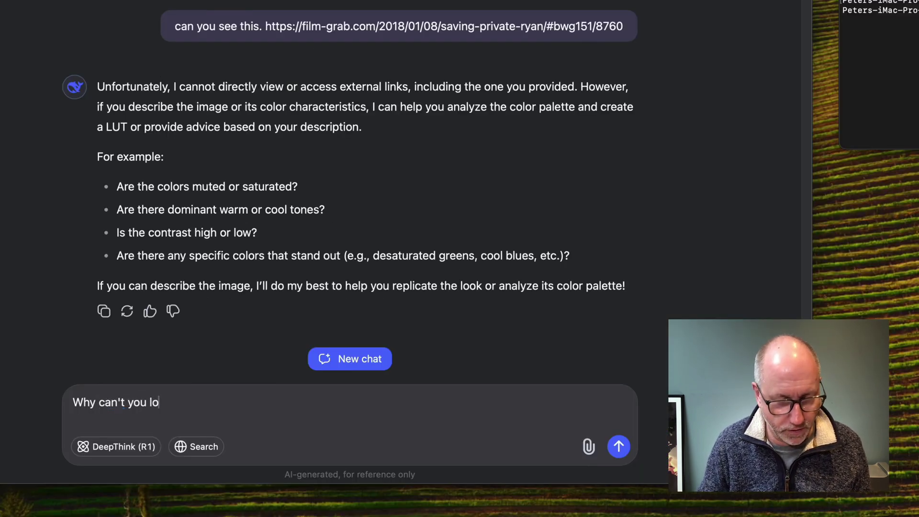
pyautogui.write('o')
pyautogui.write('k at ')
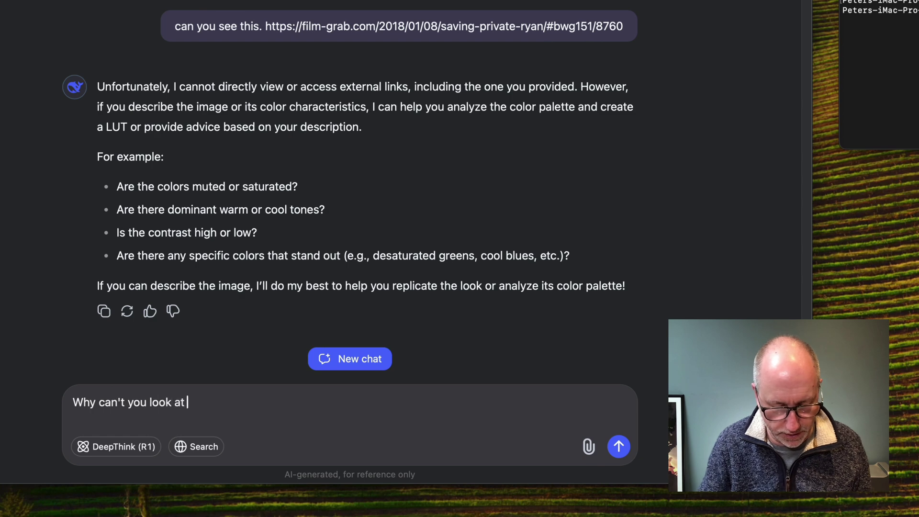
pyautogui.write('the URL')
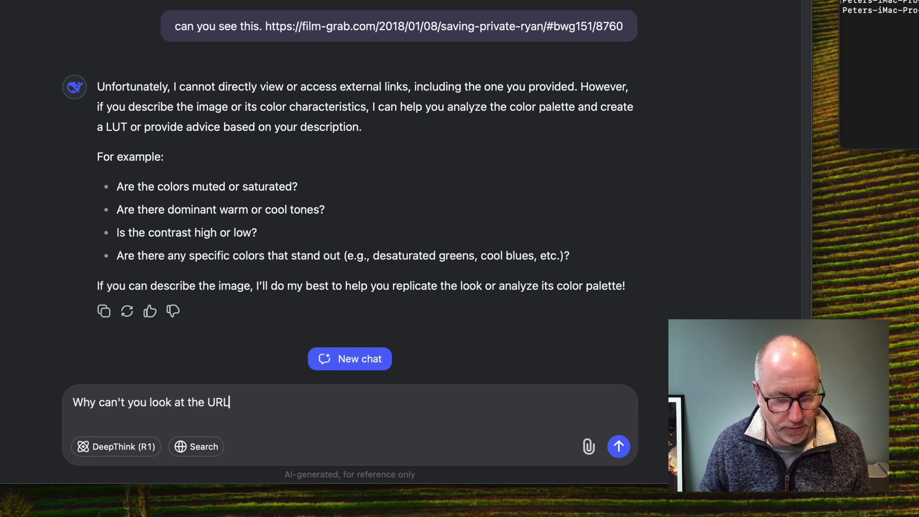
pyautogui.click(618, 448)
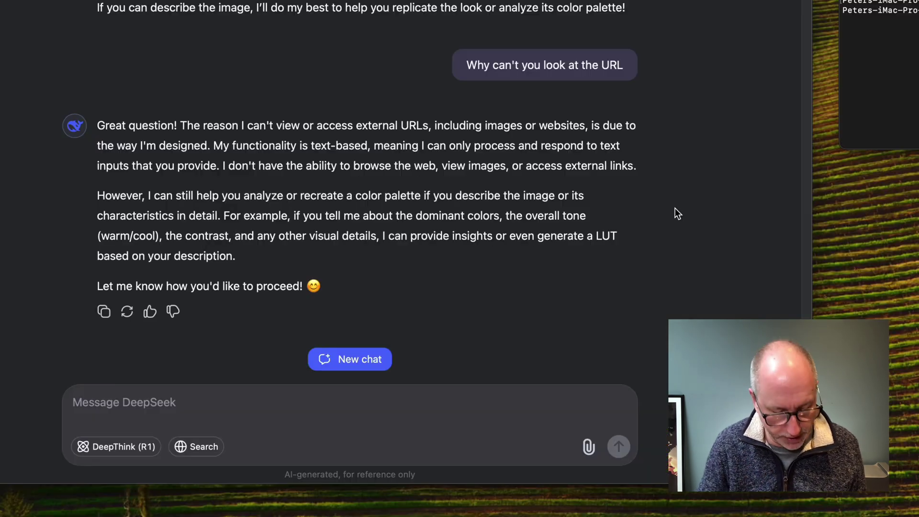
# Ask DeepSeek "What attachments can I give you".
pyautogui.write('Wha')
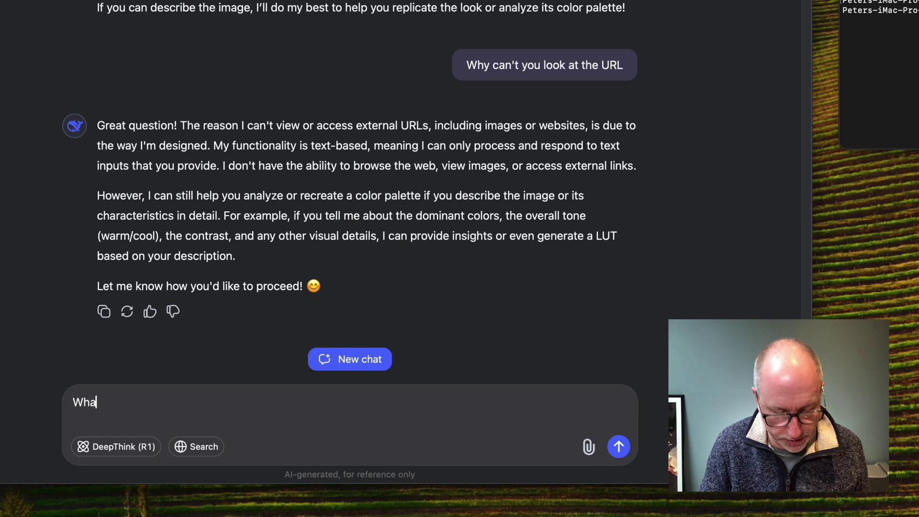
pyautogui.write('t att')
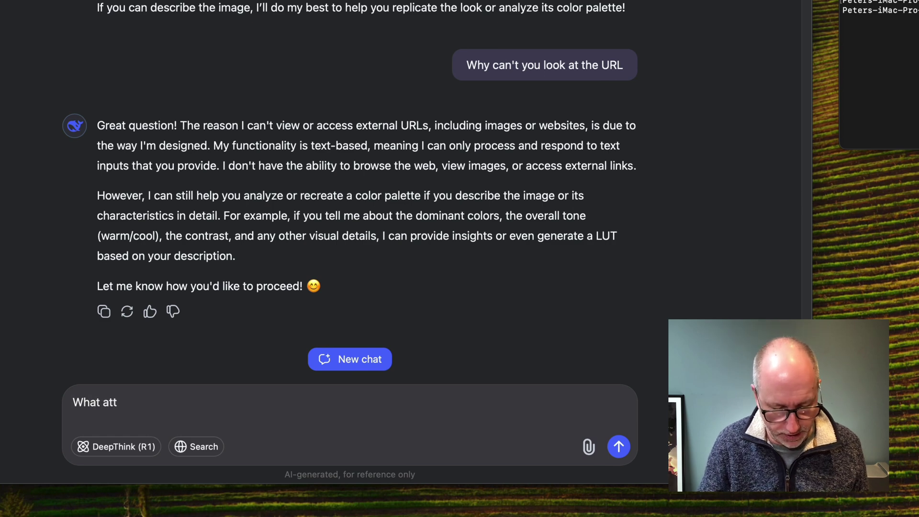
pyautogui.write('achments')
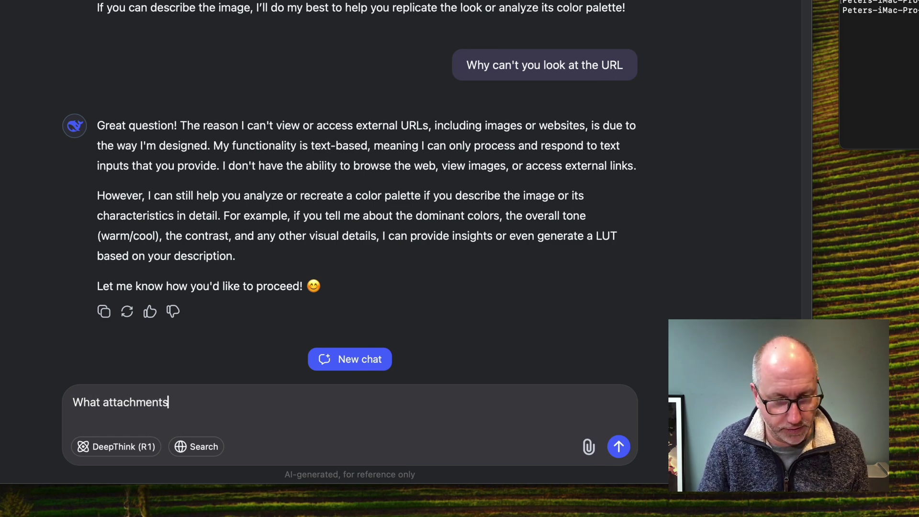
pyautogui.write(' can ')
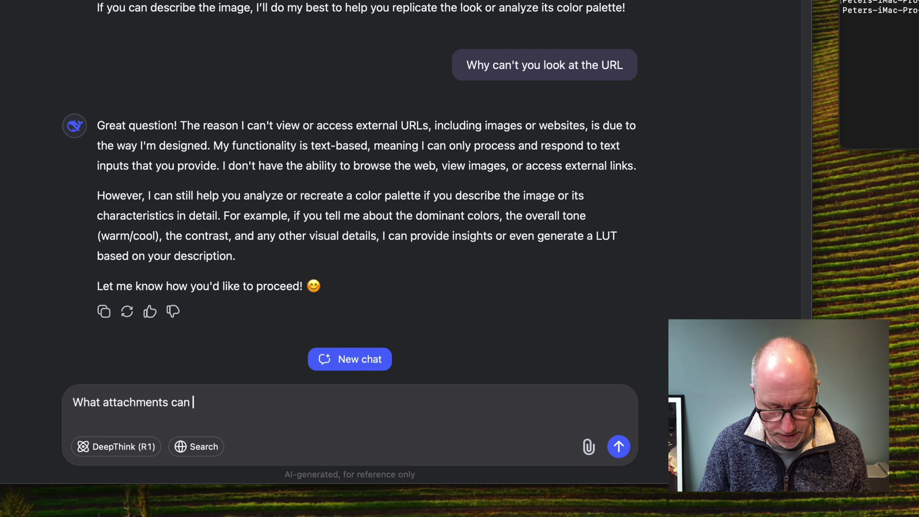
pyautogui.write('I give you')
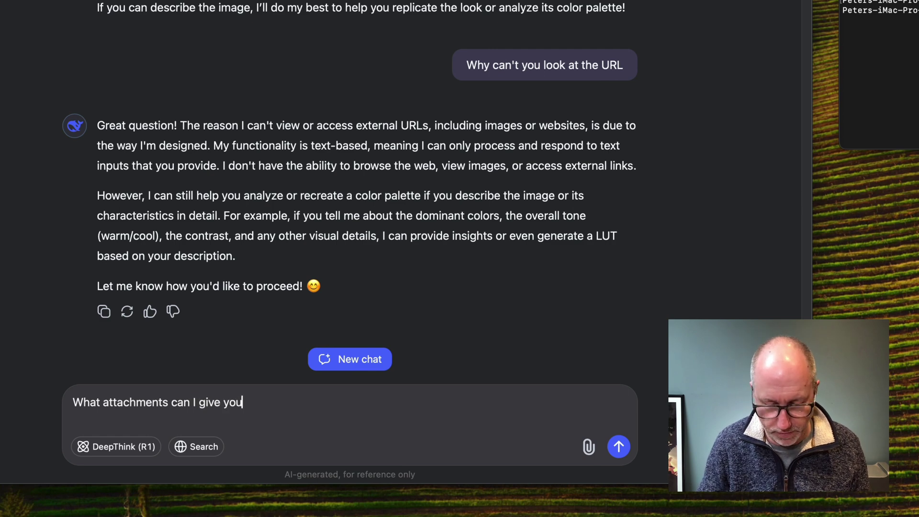
pyautogui.press('Return')
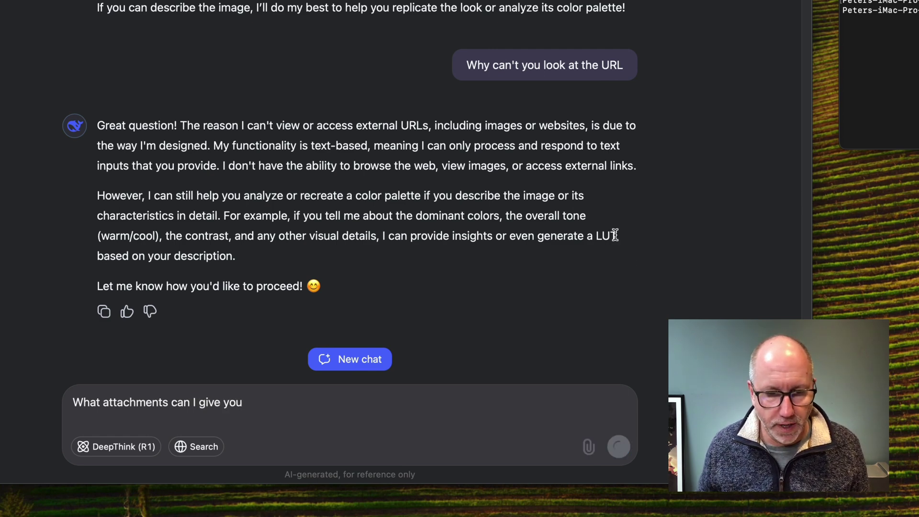